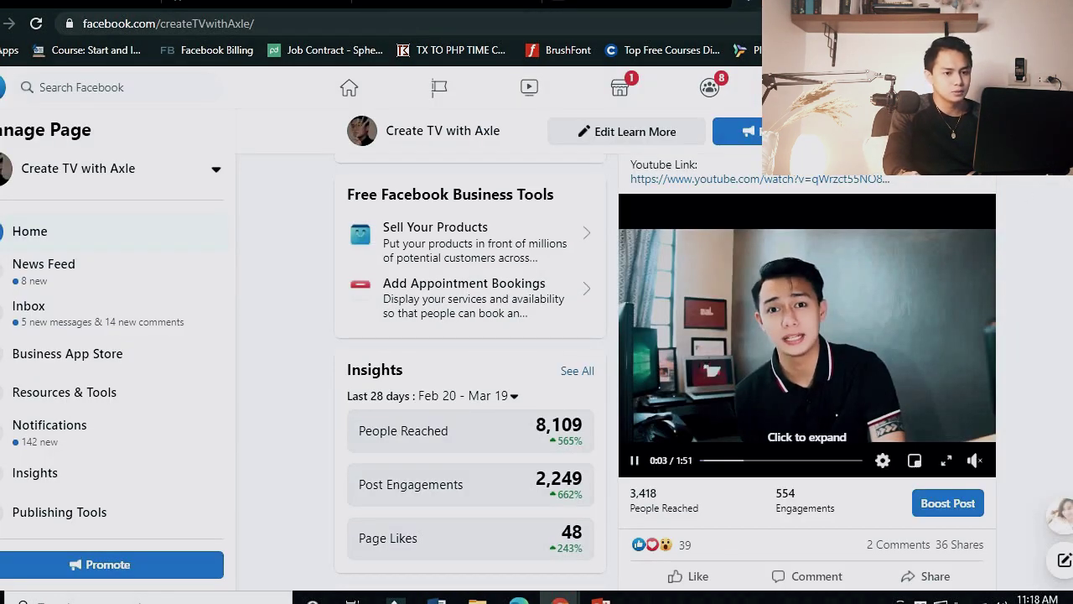
Open the Boost Post setup for the page's shorter-cut video post, and the new campaign dialog in Ads Manager.
scroll(925, 312, "down", 3)
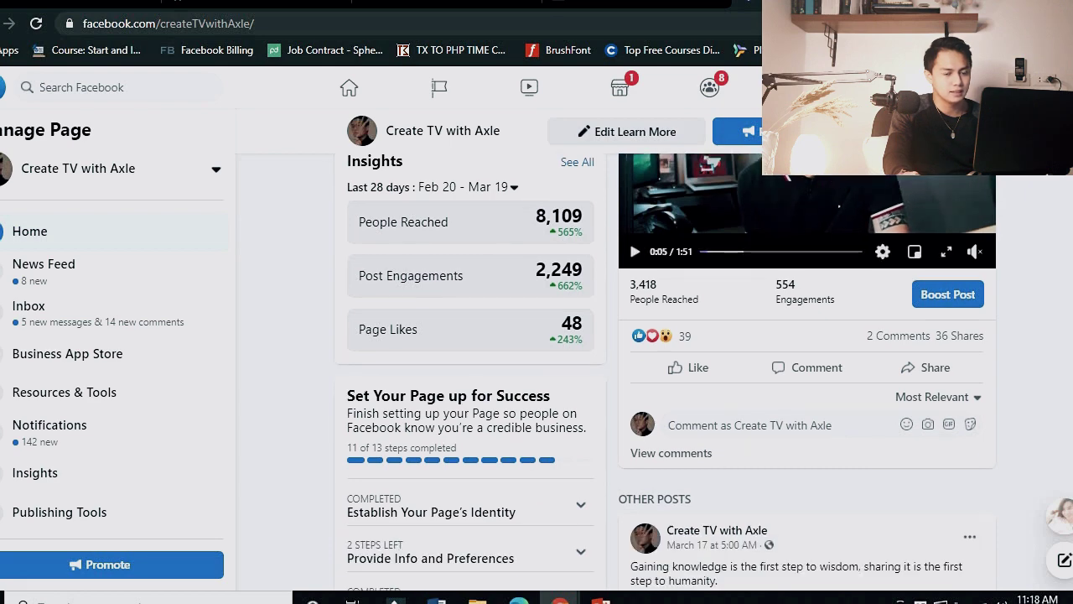
left_click(922, 306)
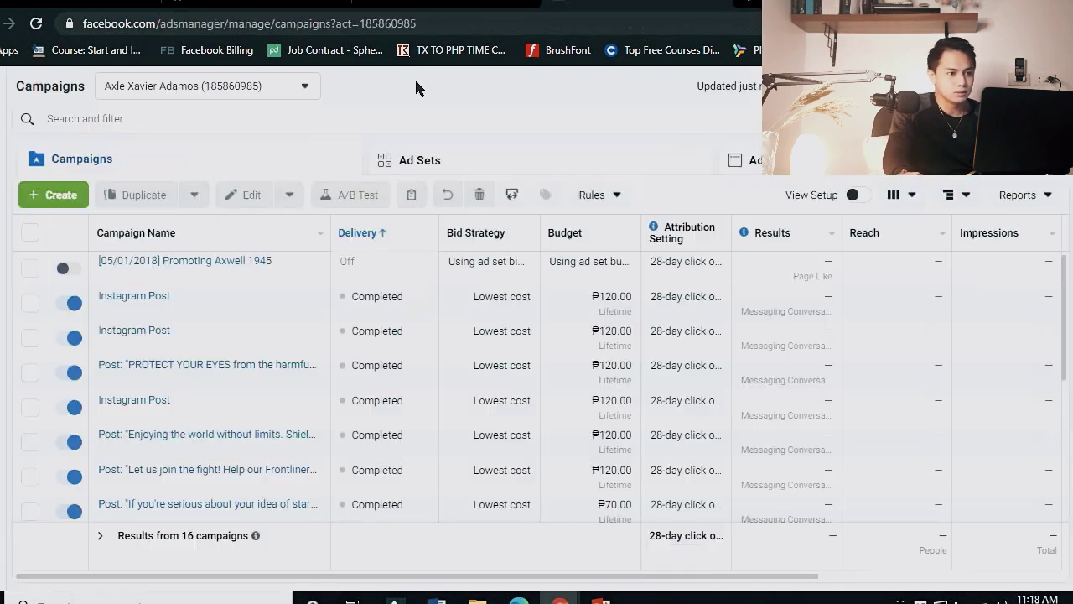
left_click(52, 198)
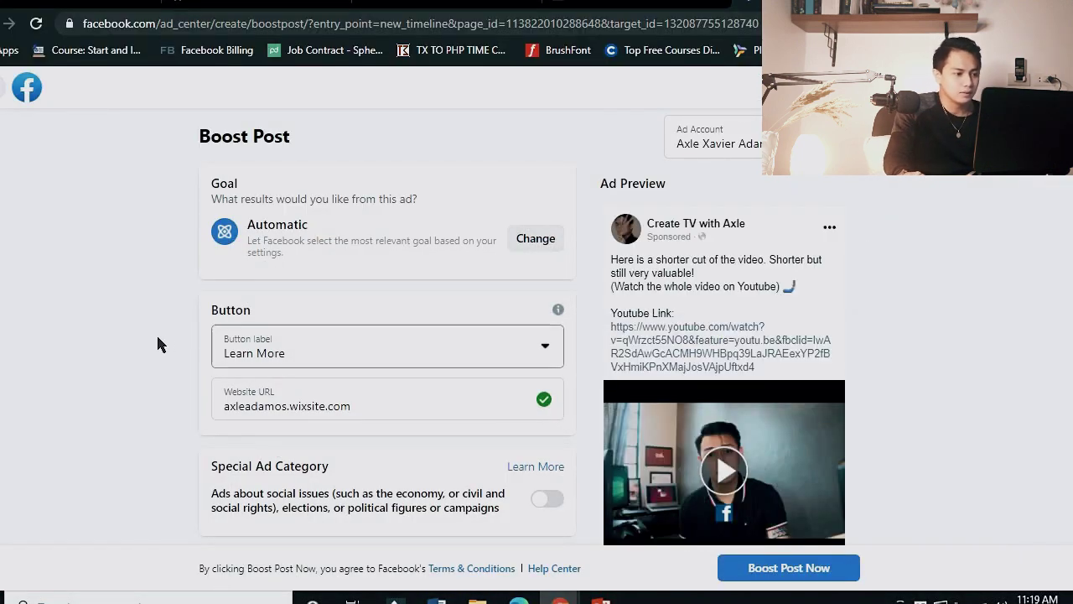
Examine the Boost Post goal, button, special ad category and audience options alongside the campaign objectives in Ads Manager.
scroll(521, 325, "down", 1)
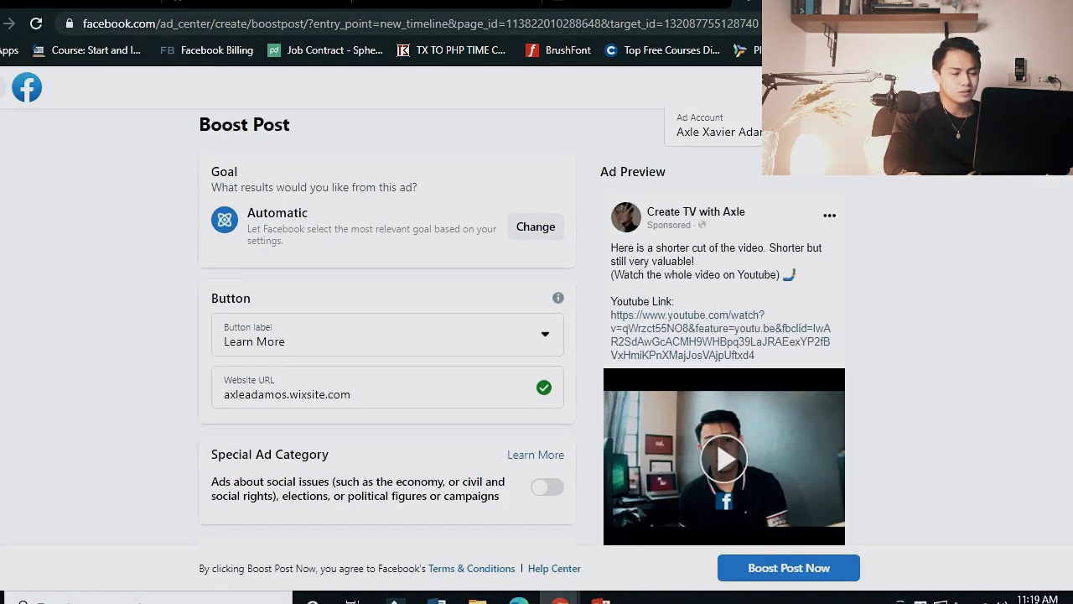
scroll(521, 325, "down", 2)
scroll(522, 324, "up", 3)
scroll(521, 325, "down", 4)
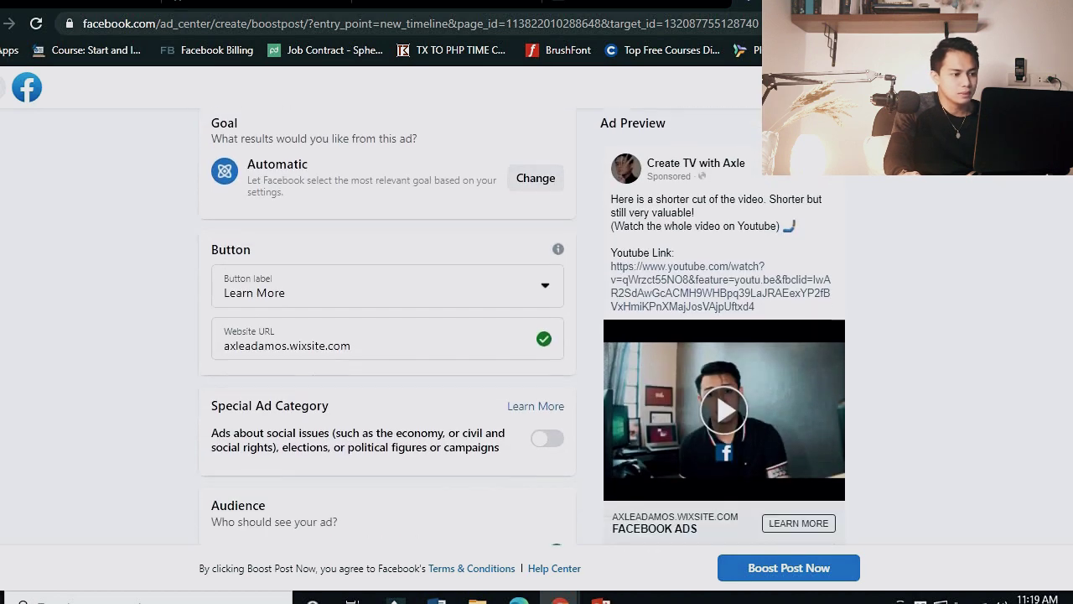
scroll(521, 324, "down", 6)
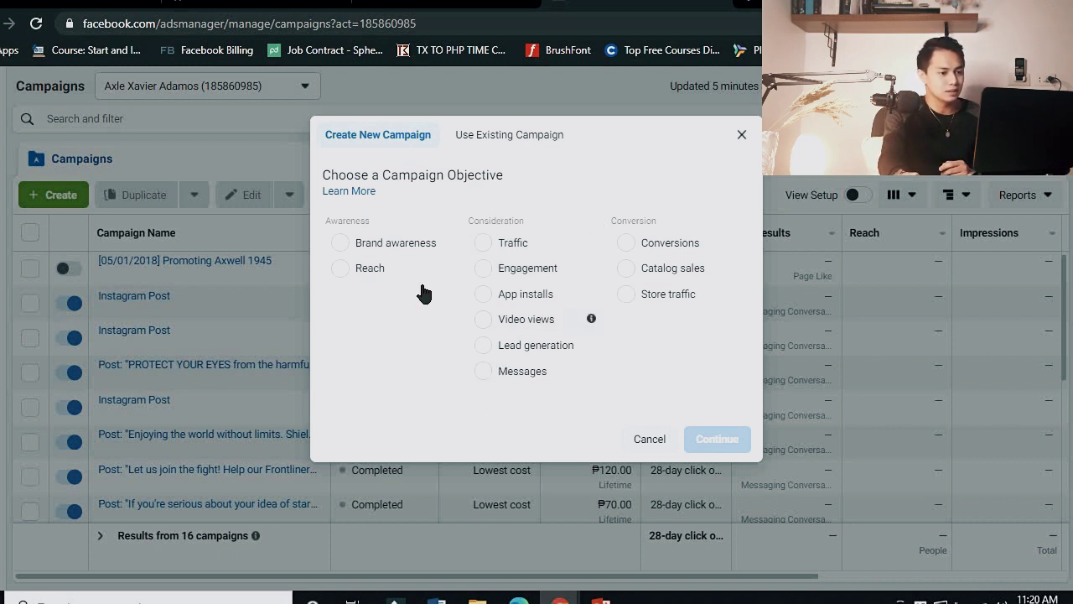
mouse_move(534, 369)
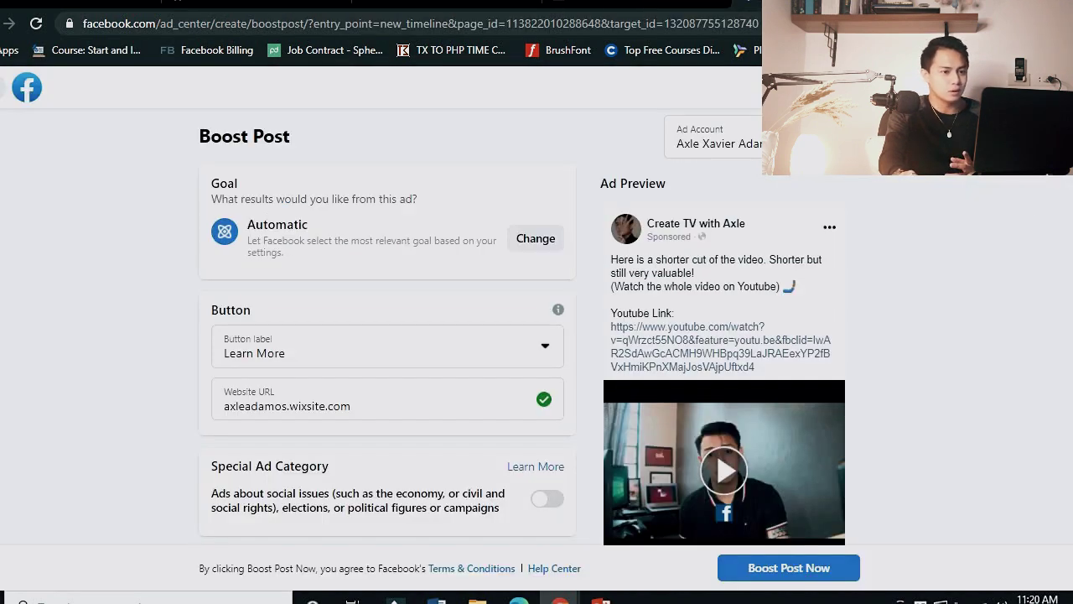
scroll(520, 335, "down", 2)
scroll(520, 335, "up", 1)
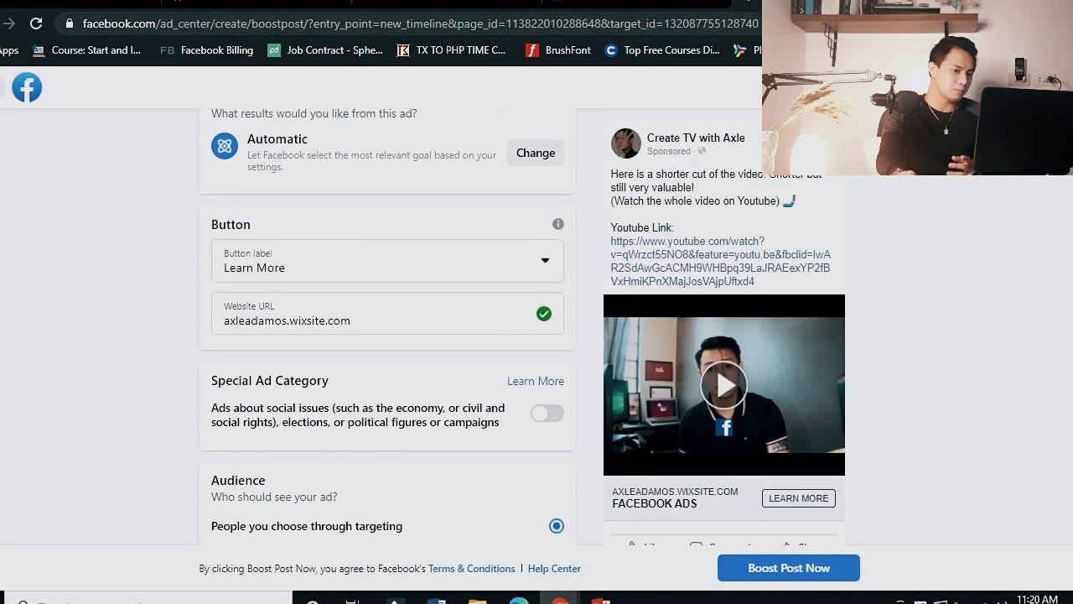
scroll(520, 335, "up", 1)
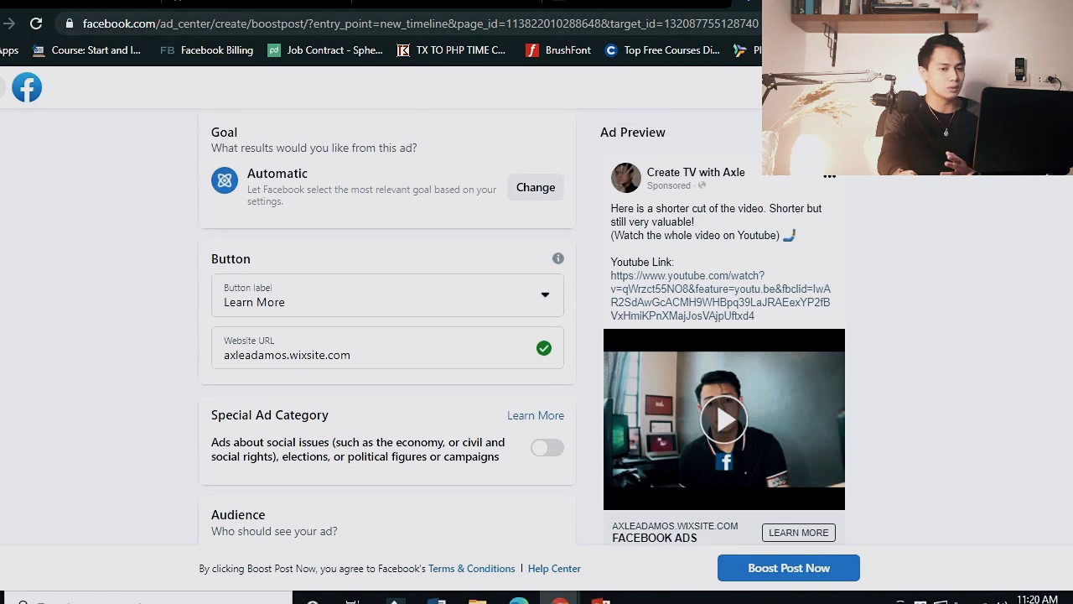
scroll(520, 336, "down", 4)
scroll(519, 336, "up", 4)
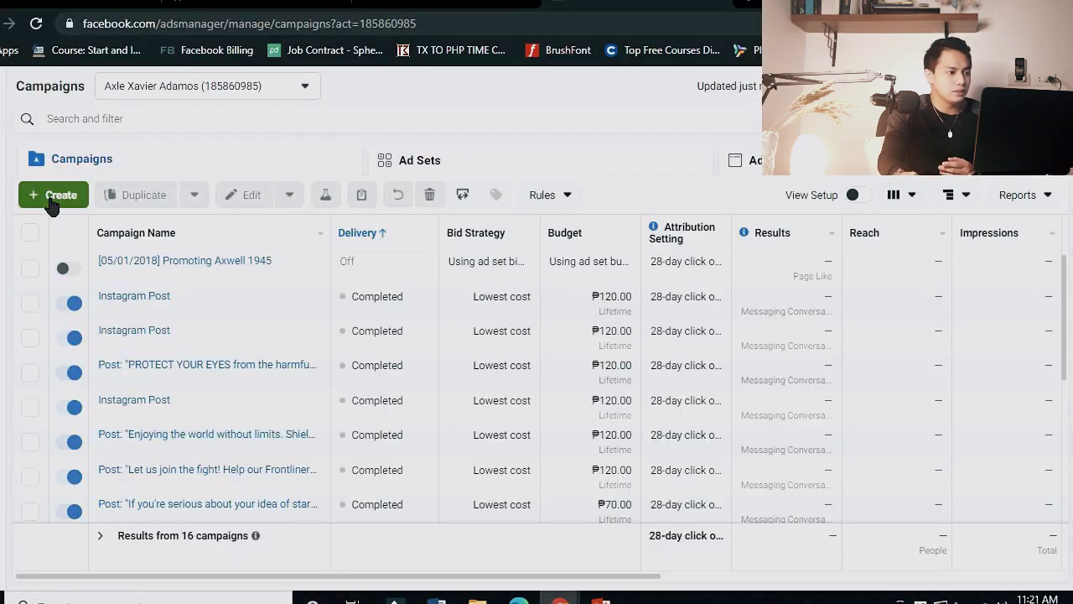
Create a new campaign in Ads Manager with the Messages objective.
left_click(50, 198)
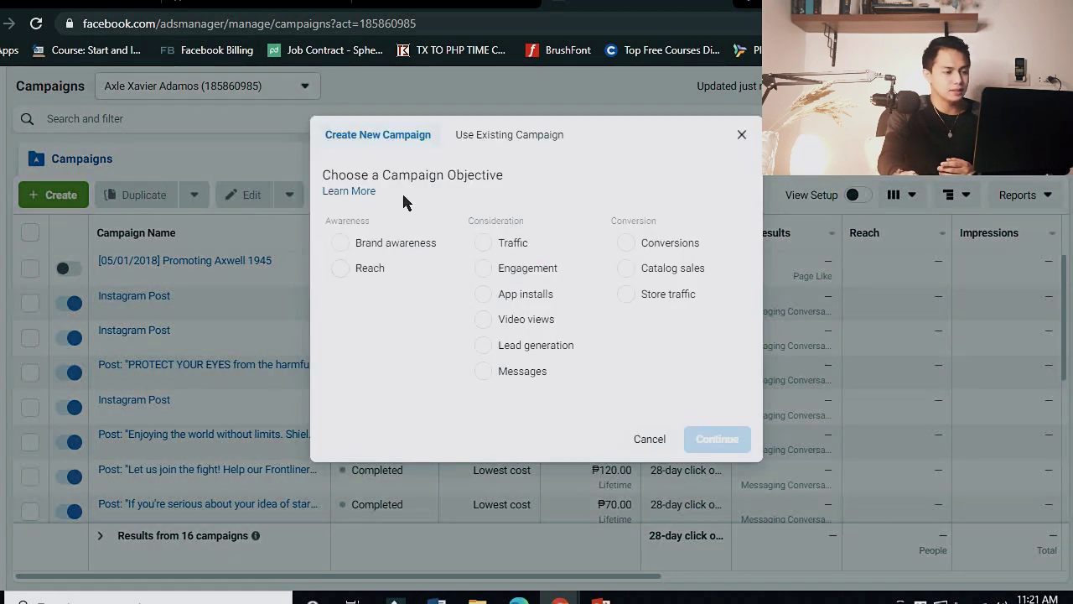
left_click(490, 373)
left_click(719, 545)
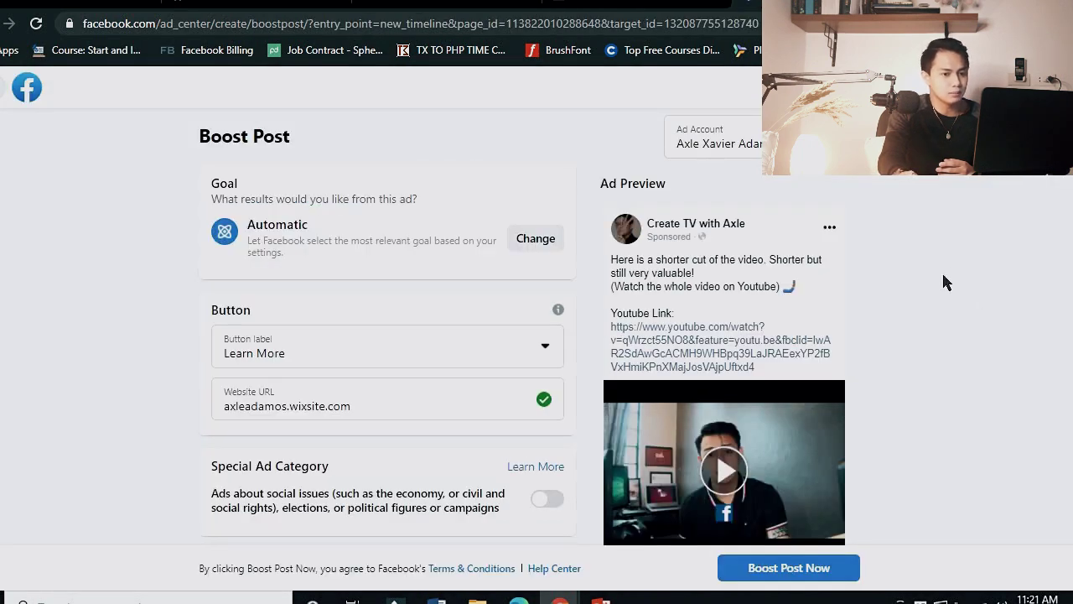
left_click(554, 4)
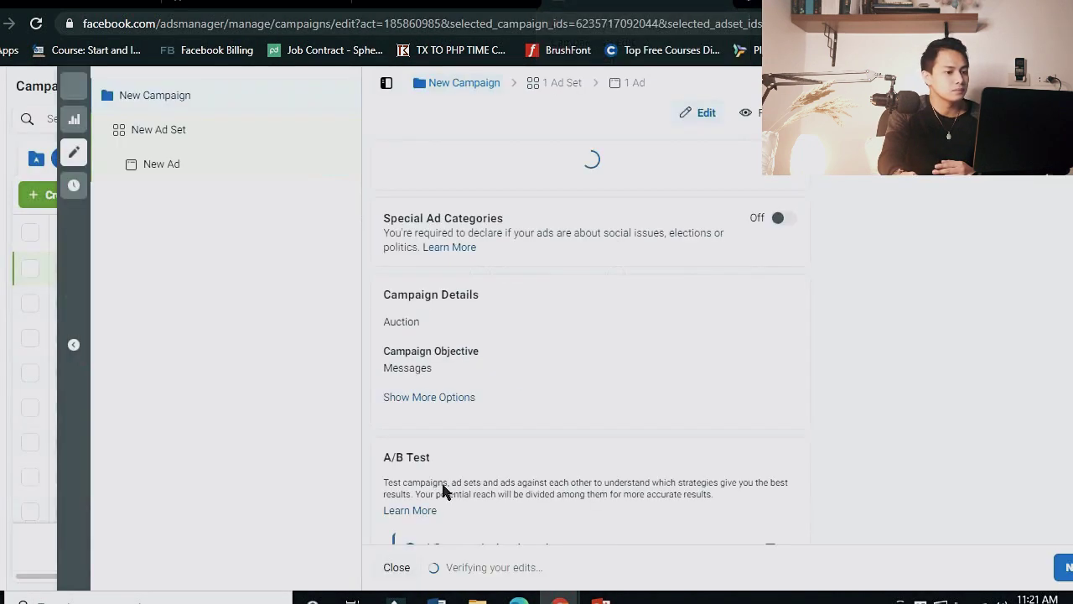
Review the new campaign's settings, and open its ad set to examine the destination, schedule and audience settings.
scroll(587, 335, "down", 3)
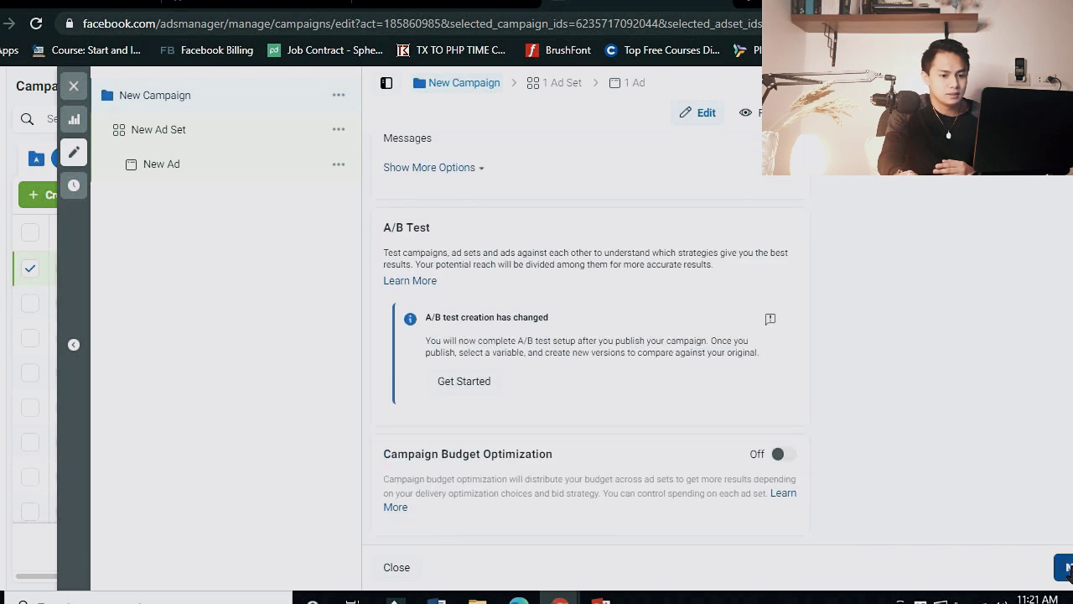
left_click(158, 129)
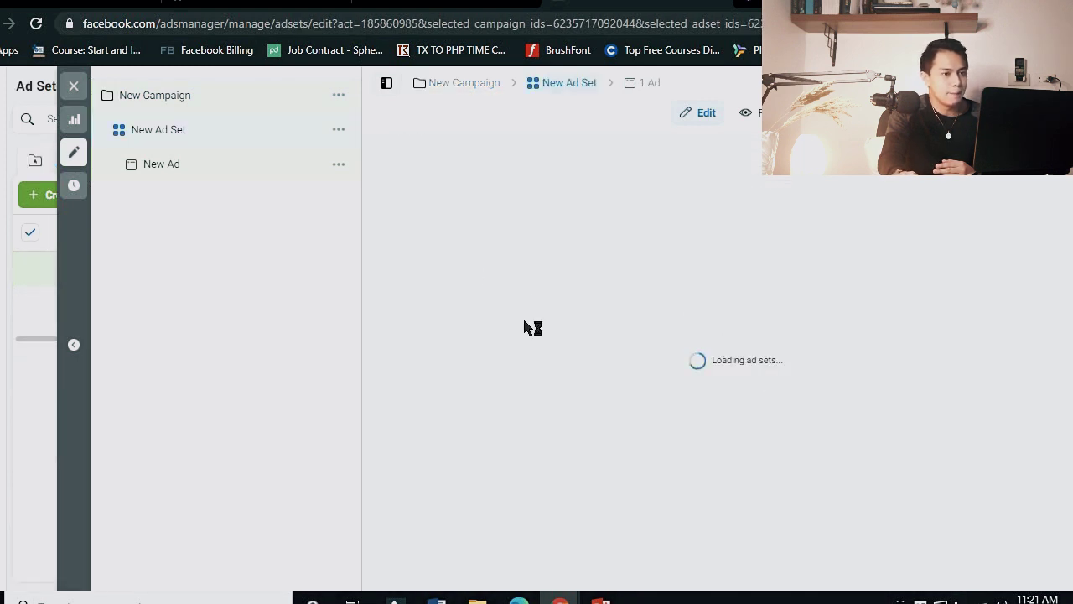
scroll(586, 335, "down", 3)
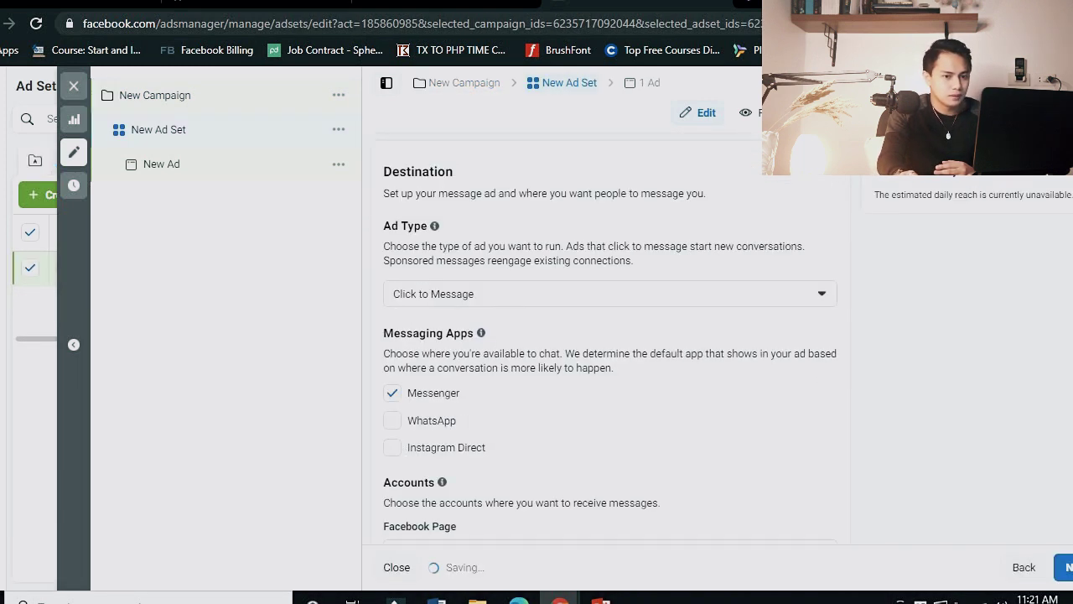
scroll(586, 336, "down", 5)
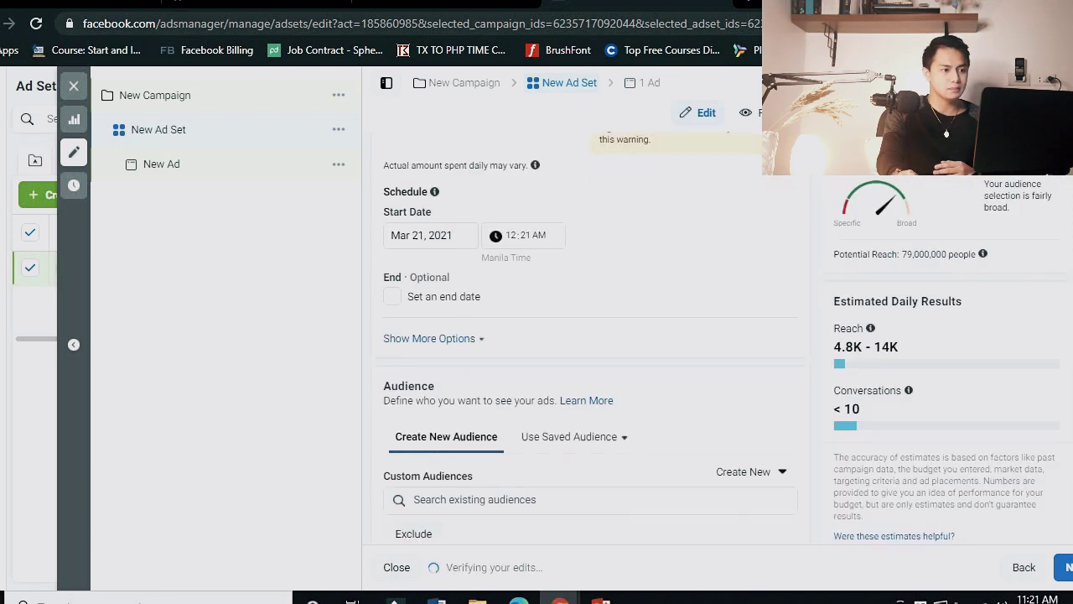
scroll(503, 319, "down", 1)
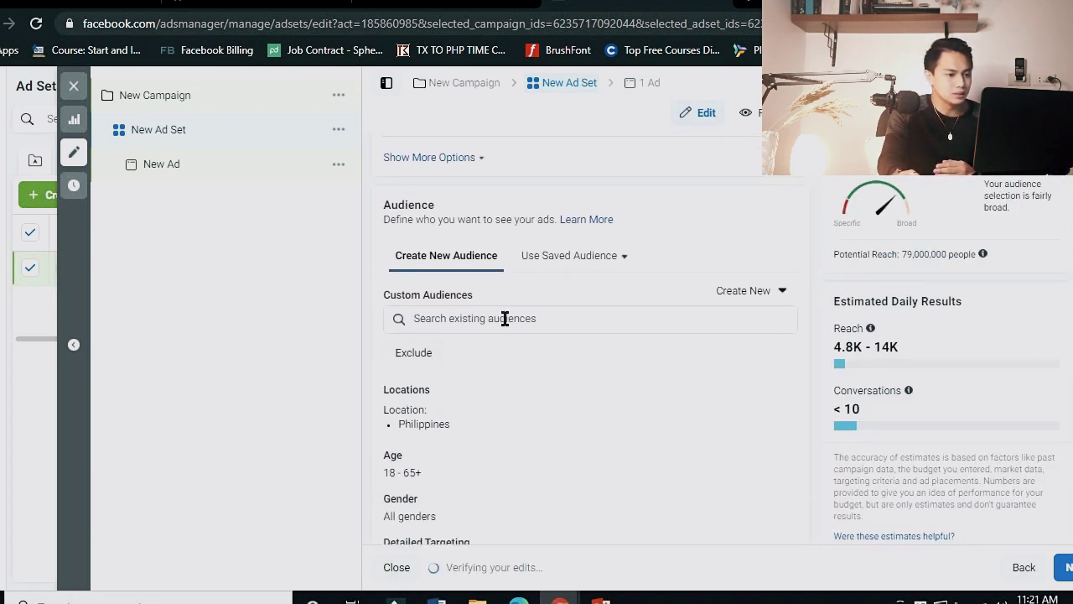
scroll(587, 335, "down", 4)
scroll(586, 335, "up", 4)
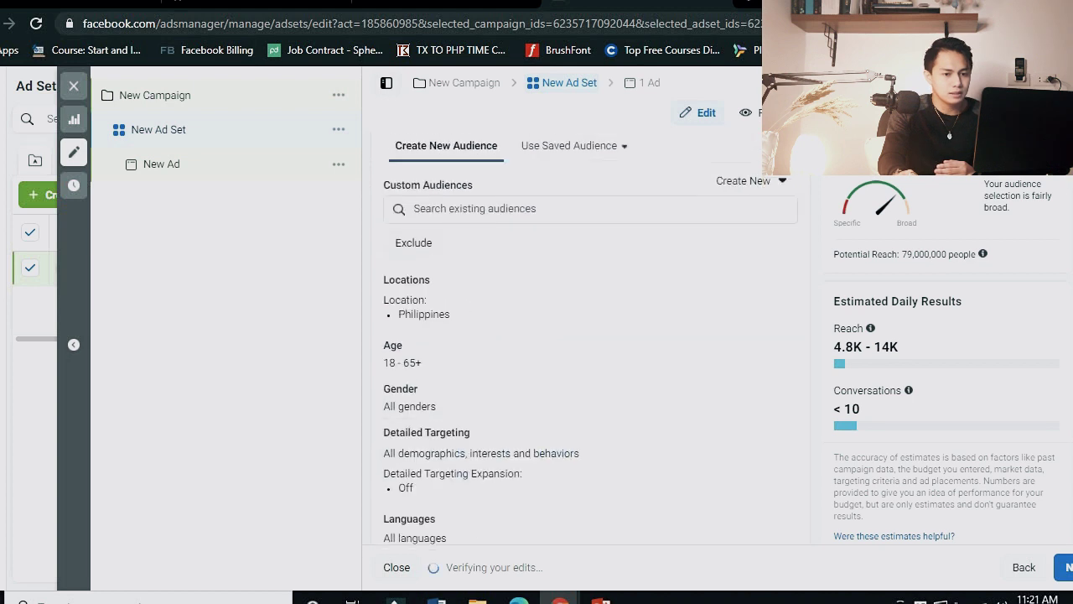
scroll(444, 369, "down", 1)
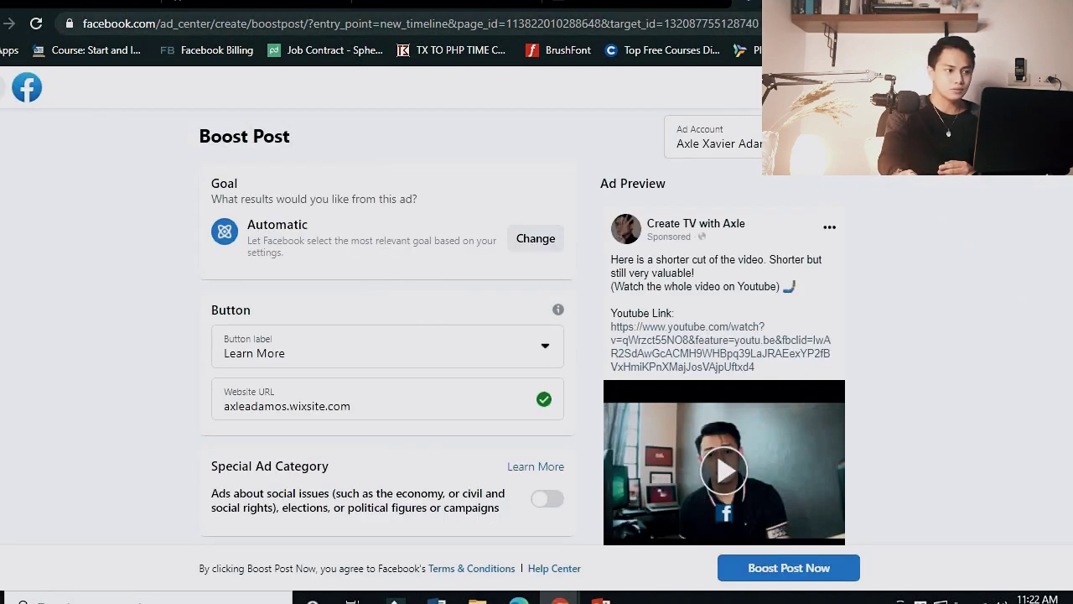
In the Boost Post form, edit the targeted audience and change its location to Marikina City, Metro Manila.
left_click_drag(206, 136, 210, 148)
left_click(251, 142)
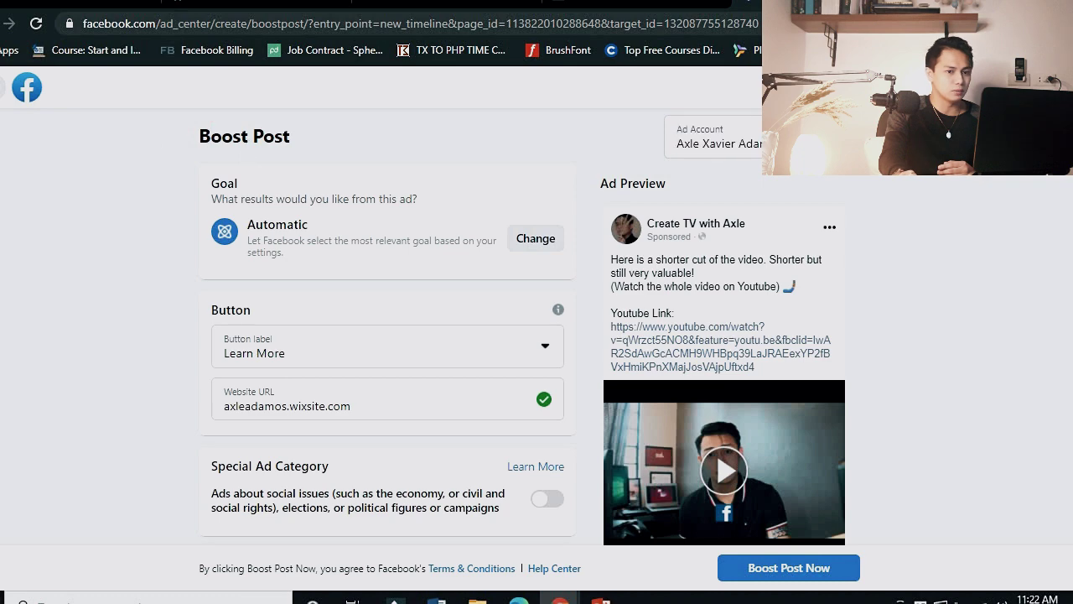
scroll(526, 326, "down", 6)
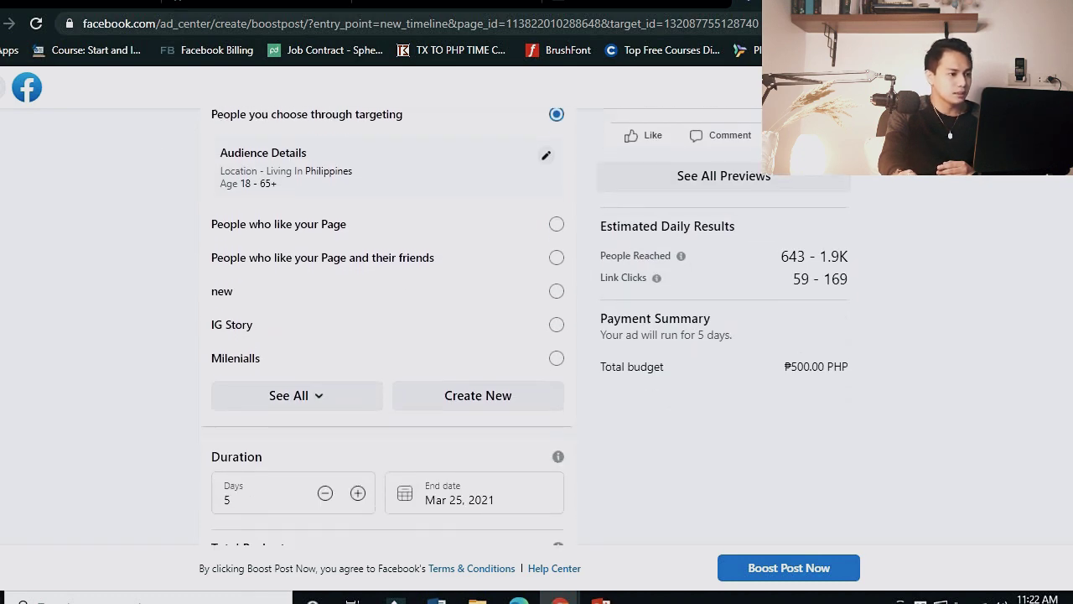
scroll(540, 228, "up", 2)
left_click(546, 224)
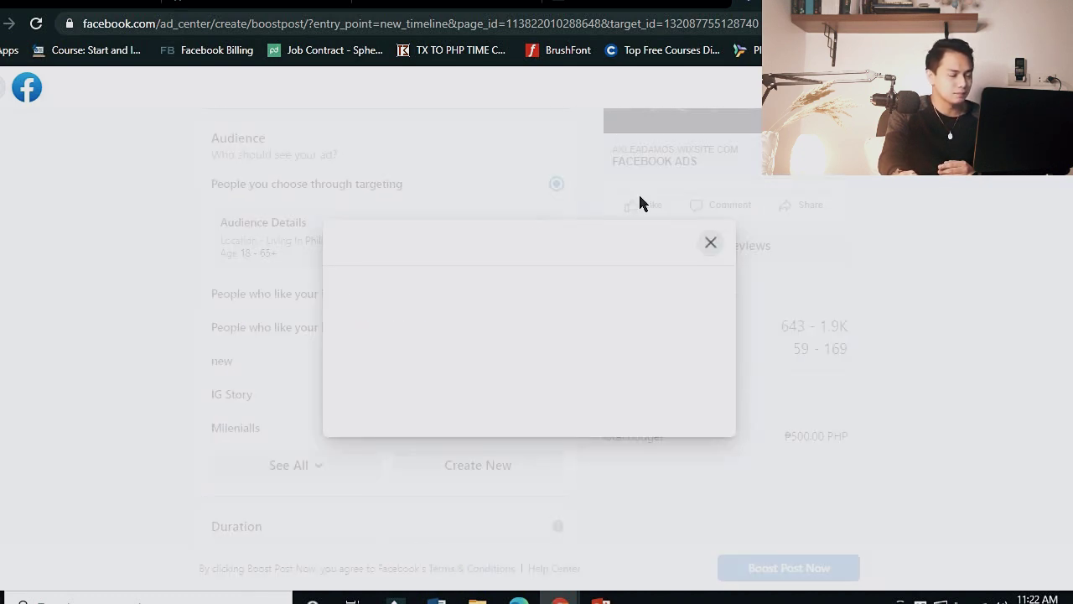
left_click_drag(719, 278, 443, 292)
left_click(648, 276)
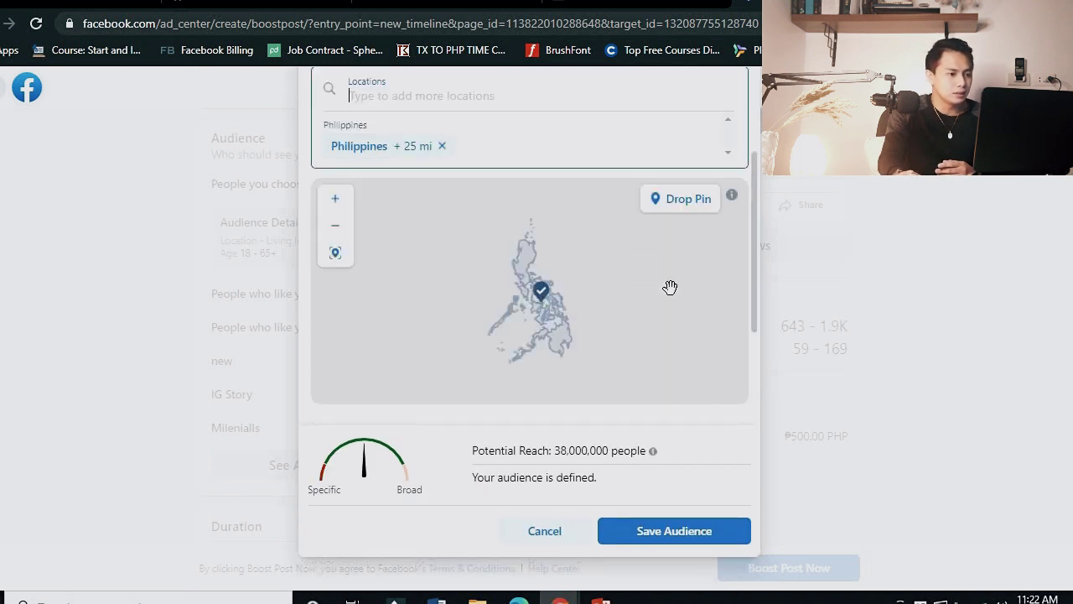
type("marikina")
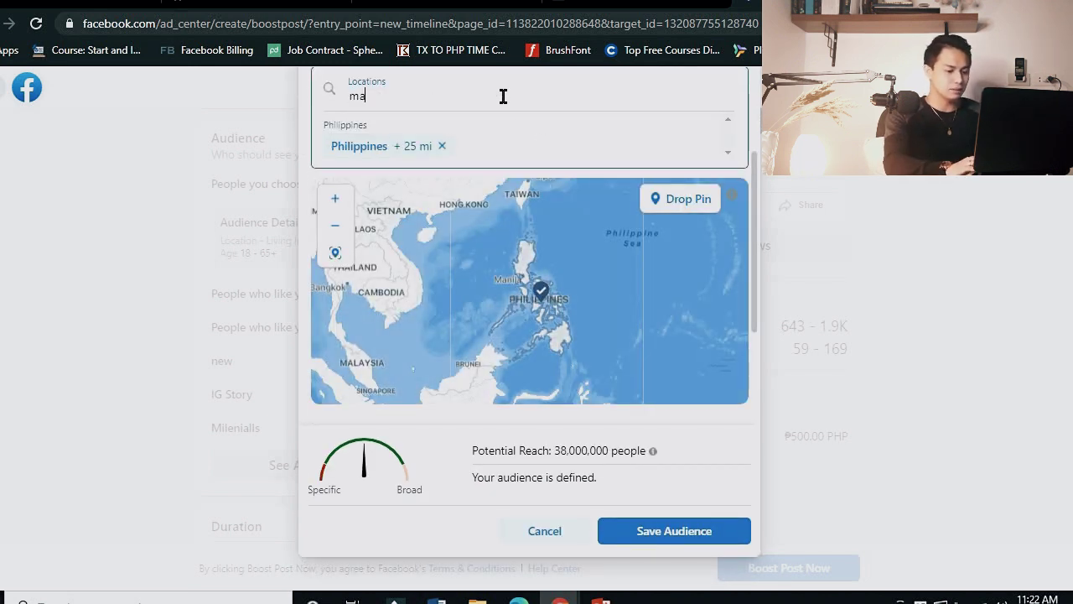
left_click(506, 124)
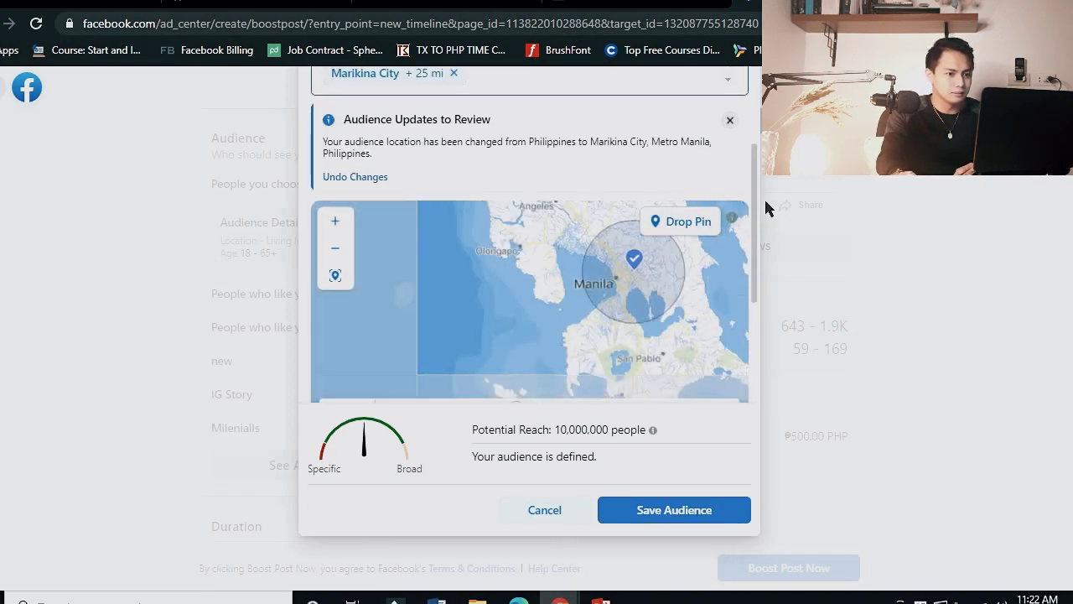
scroll(754, 210, "up", 1)
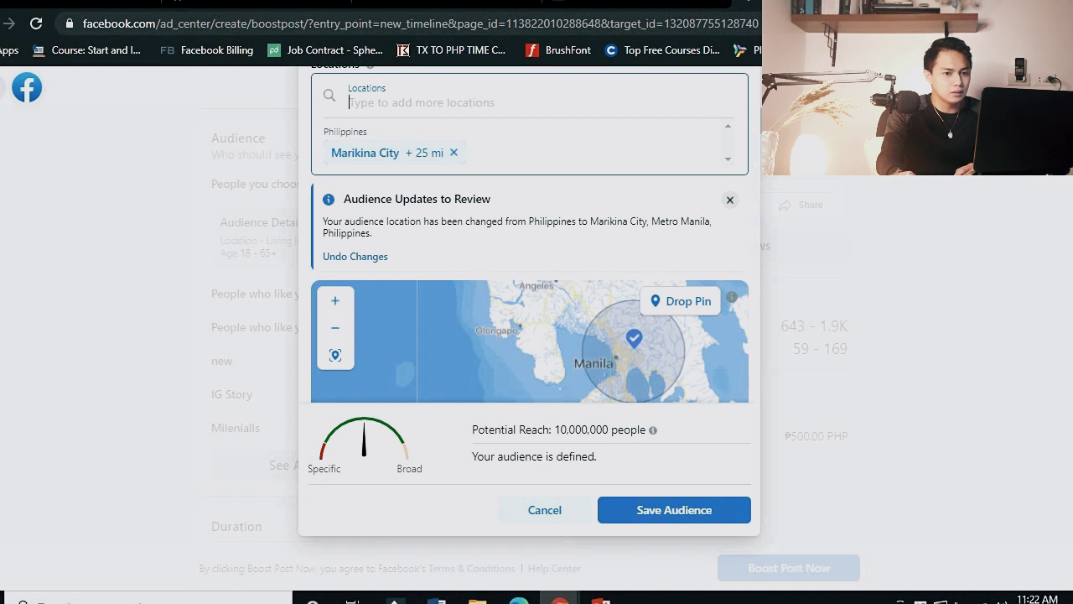
scroll(394, 186, "up", 1)
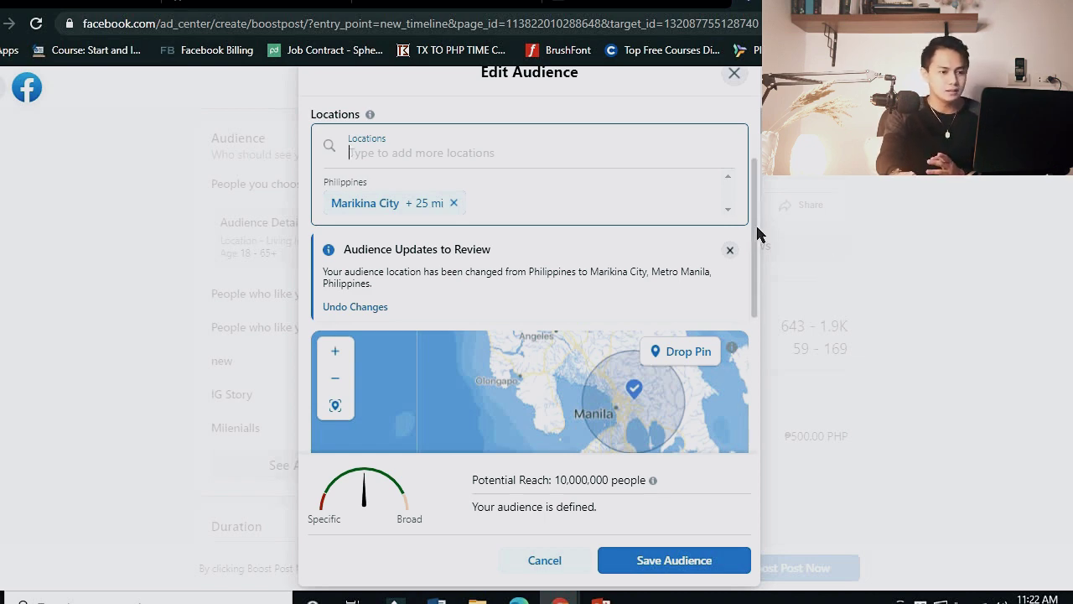
scroll(757, 235, "down", 1)
scroll(740, 139, "up", 1)
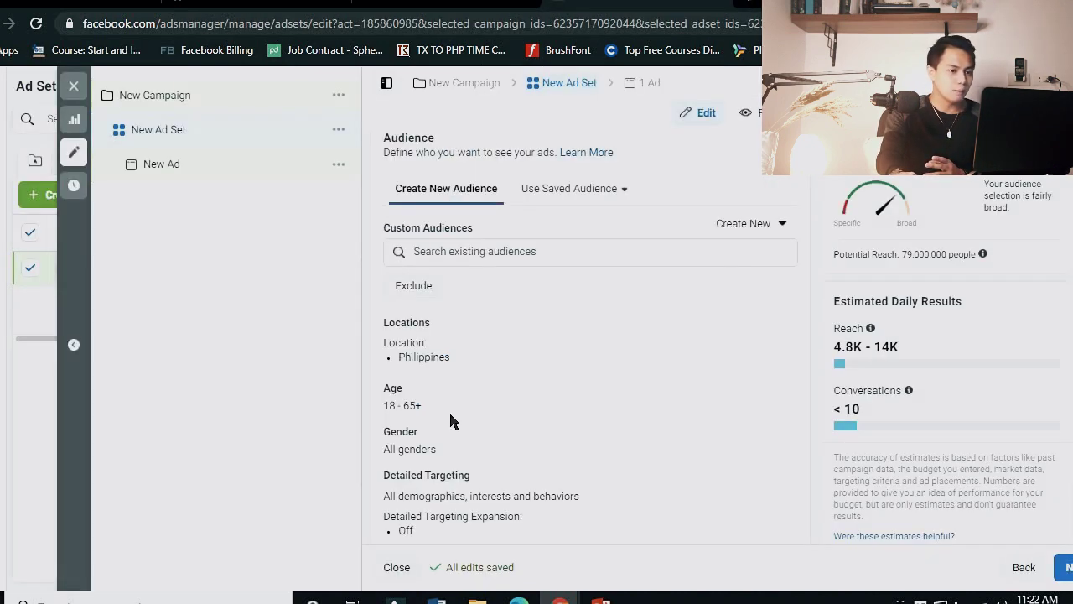
In the Ads Manager ad set, set the audience location to Marikina City, Metro Manila, and open the location type choices.
left_click(779, 325)
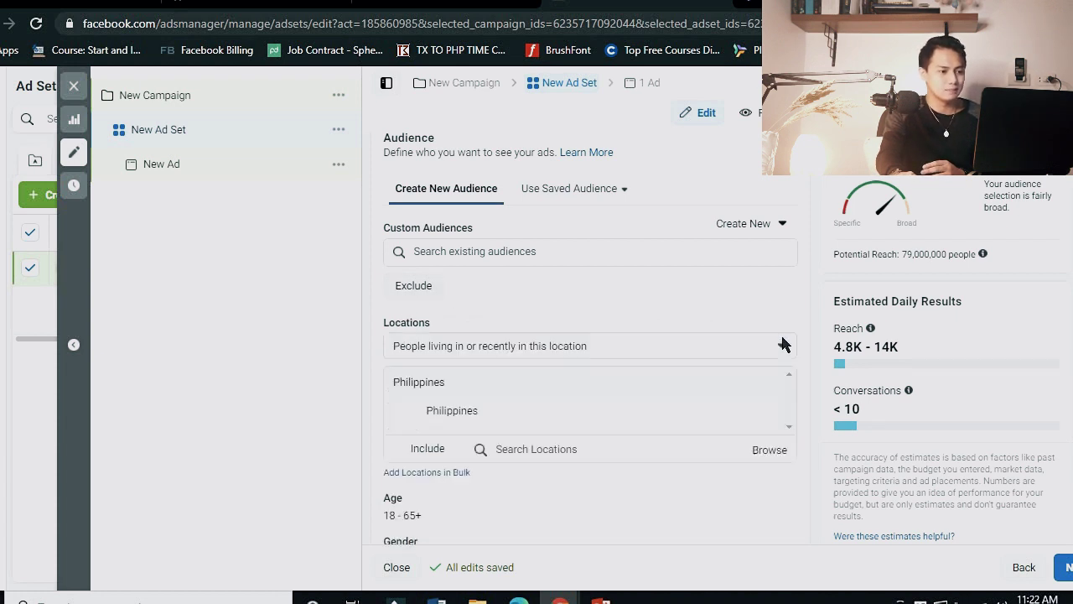
scroll(511, 239, "down", 2)
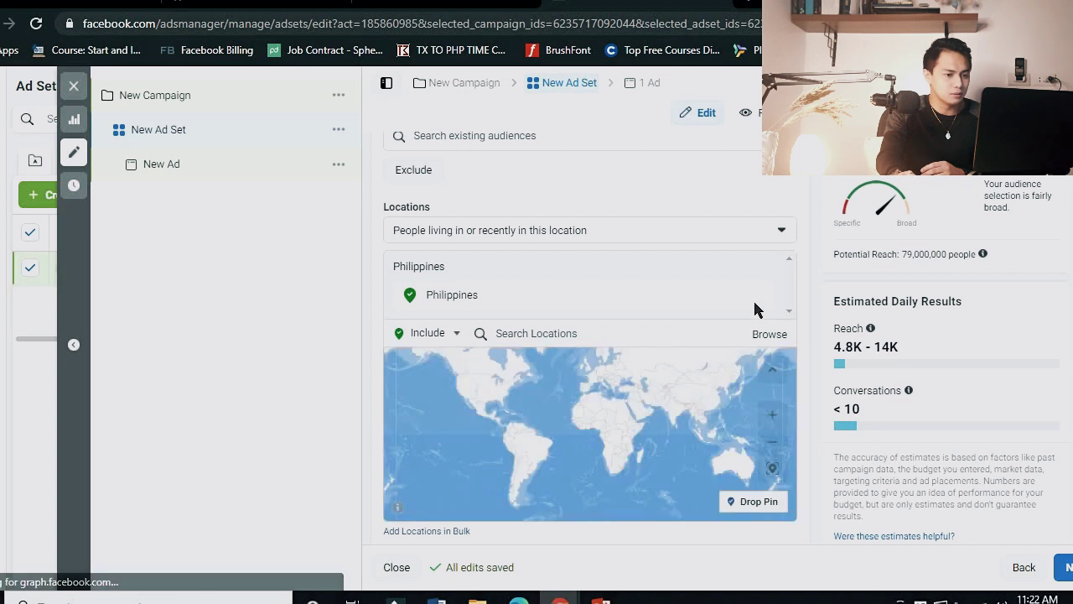
left_click(544, 334)
type("Mari")
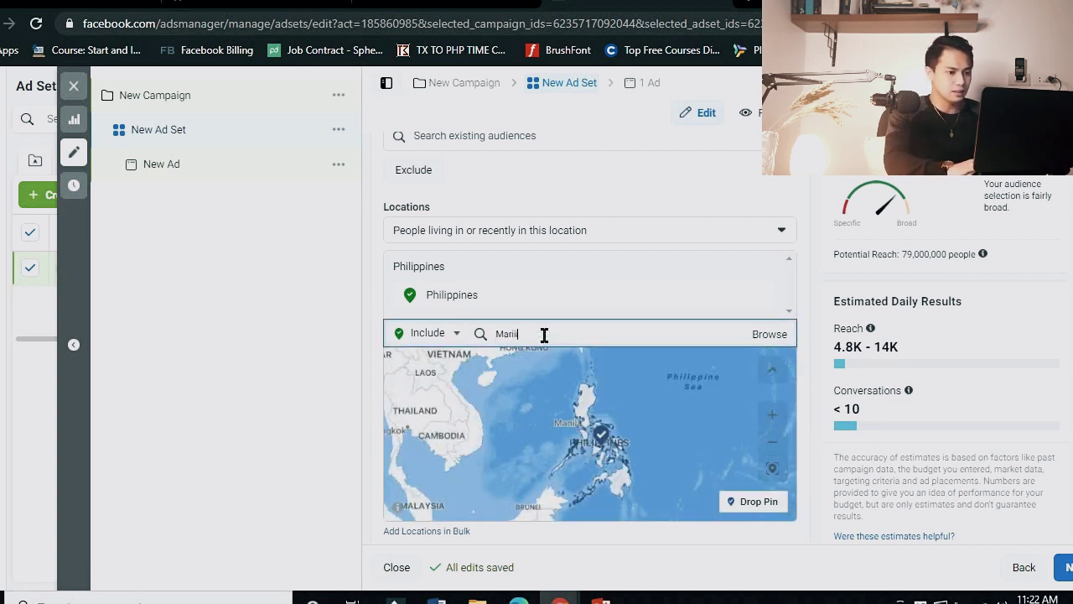
type("kin")
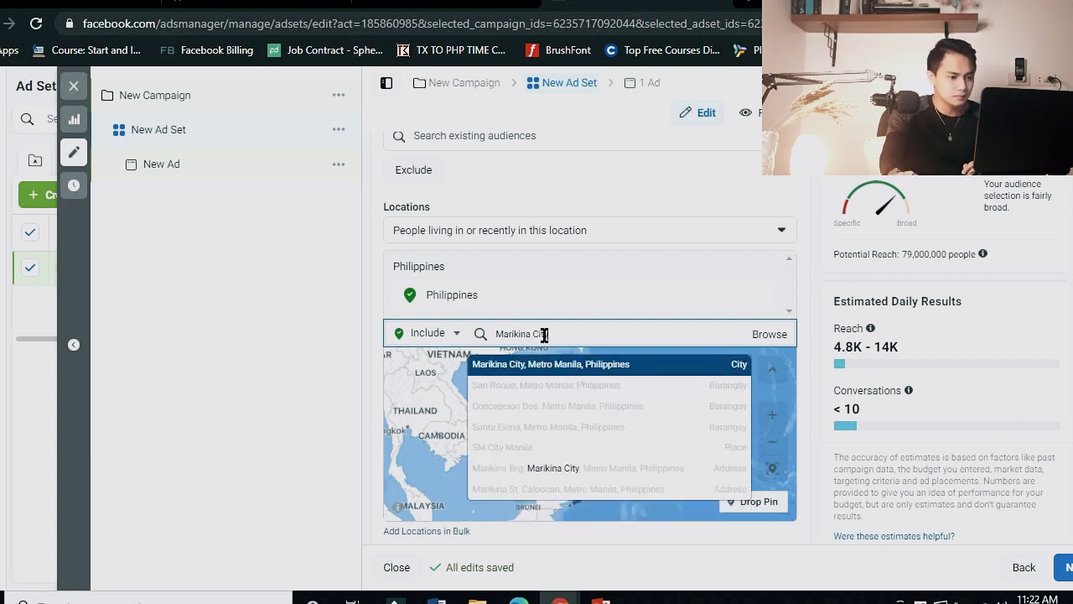
type("a Ci")
left_click(484, 369)
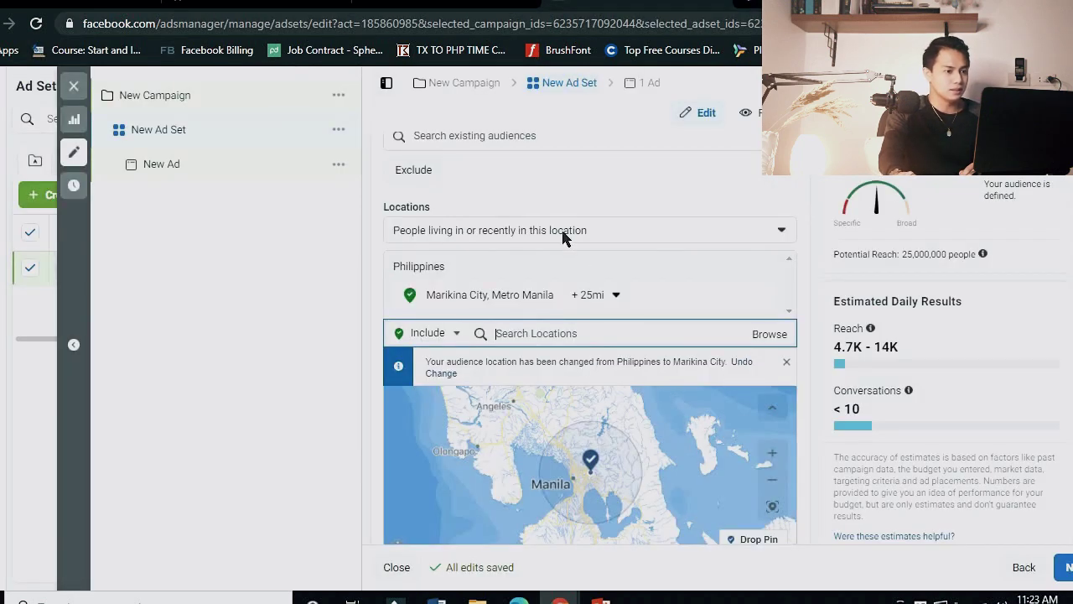
left_click(562, 238)
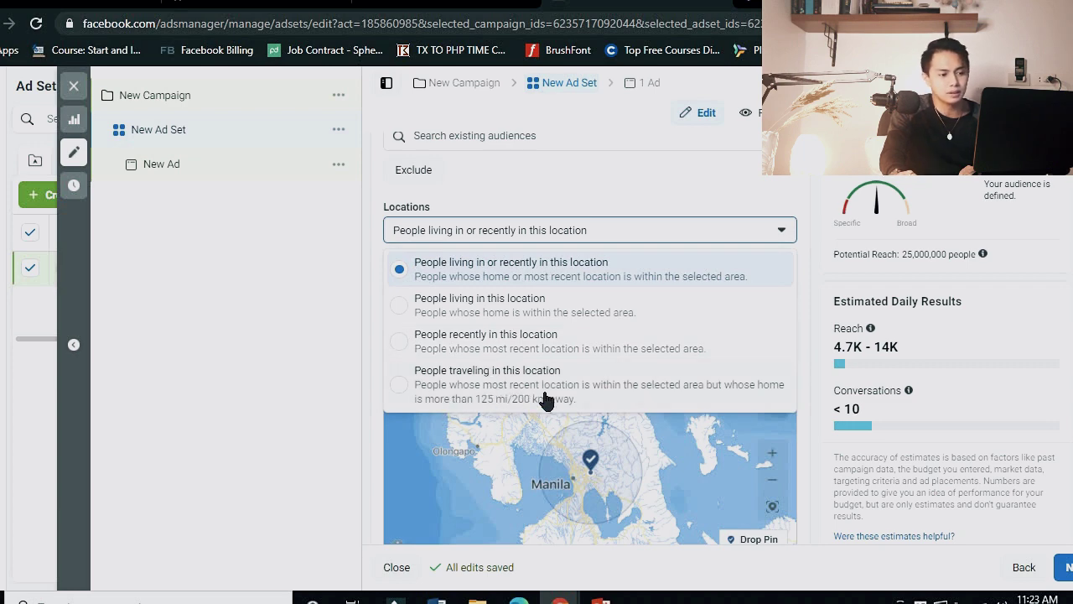
Examine the Marikina City targeting radius on the Boost Post audience map.
left_click(528, 191)
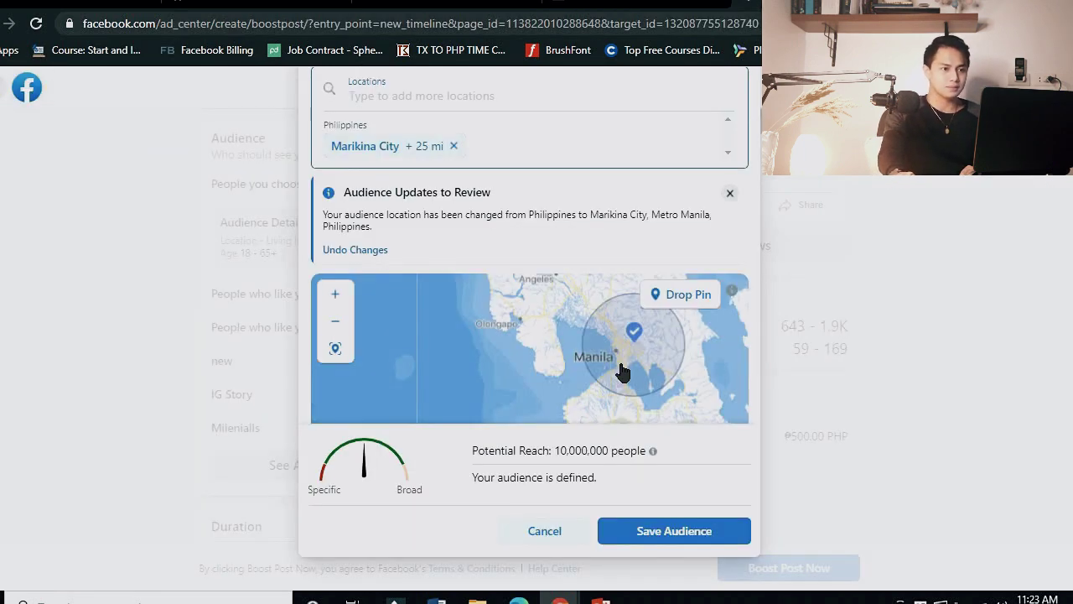
scroll(608, 343, "up", 2)
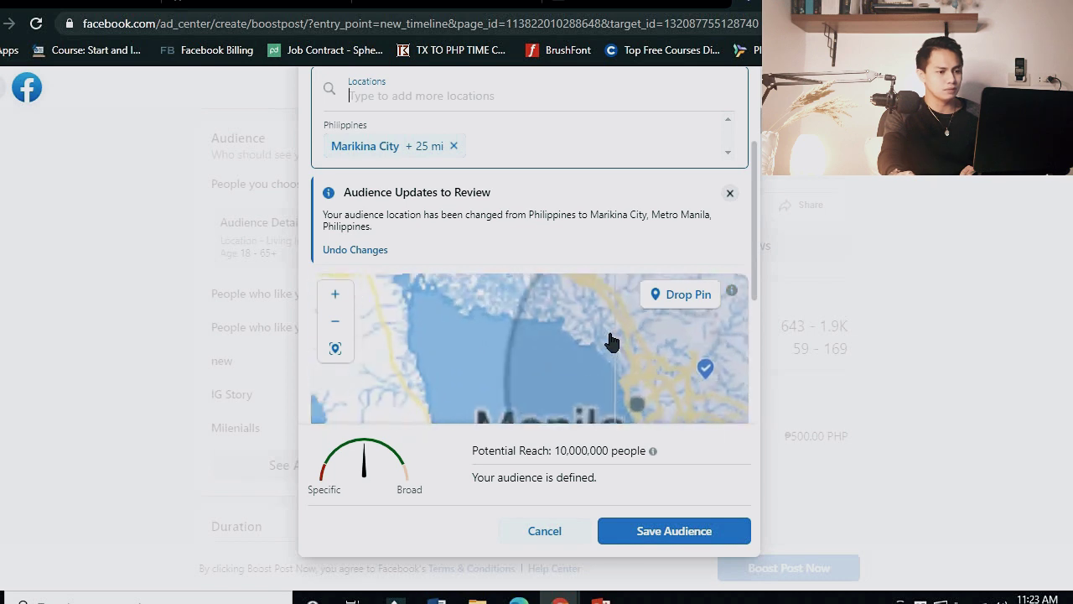
scroll(612, 346, "down", 2)
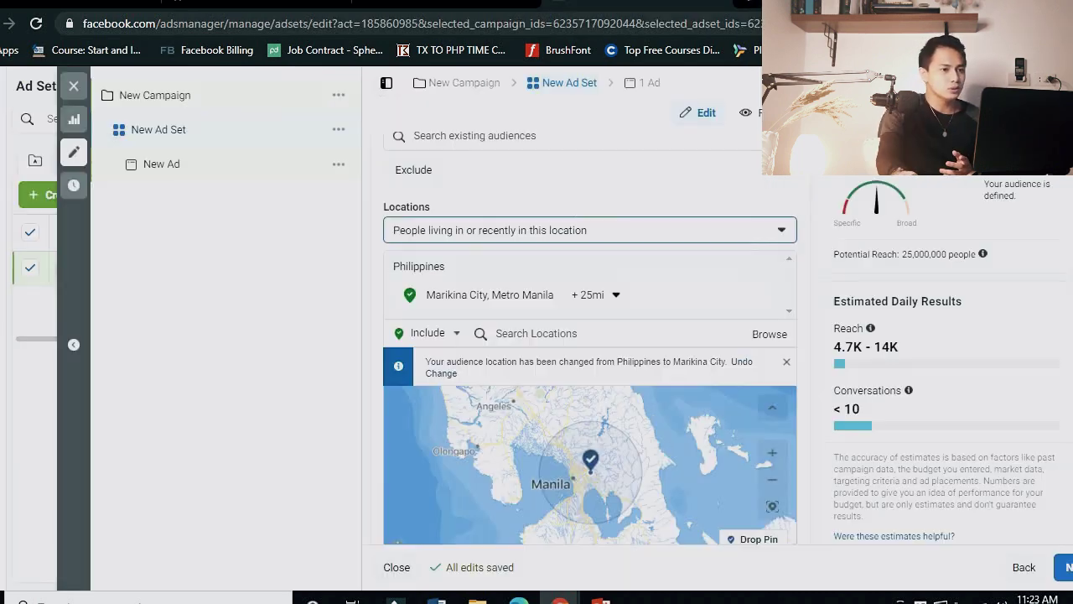
In the Ads Manager ad set, choose "People living in or recently in this location" and open Detailed Targeting for editing.
left_click(590, 238)
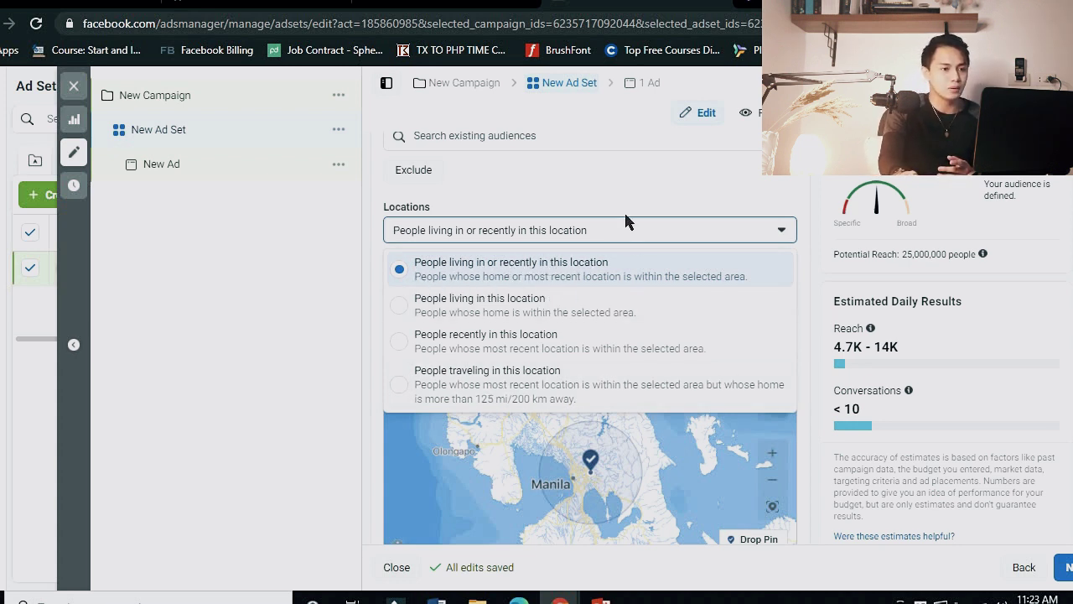
left_click(562, 263)
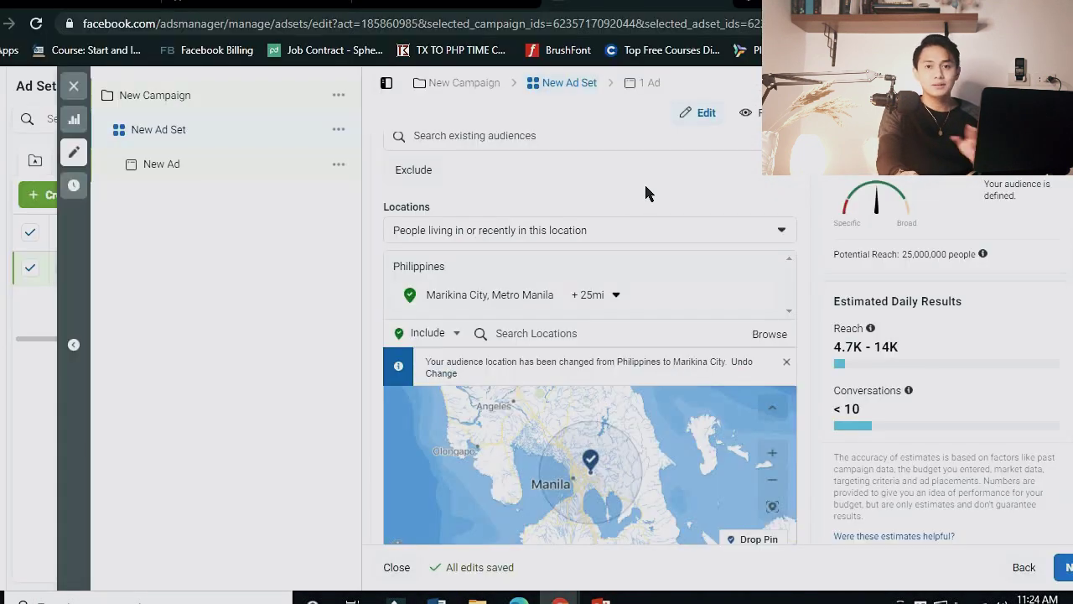
scroll(590, 378, "down", 4)
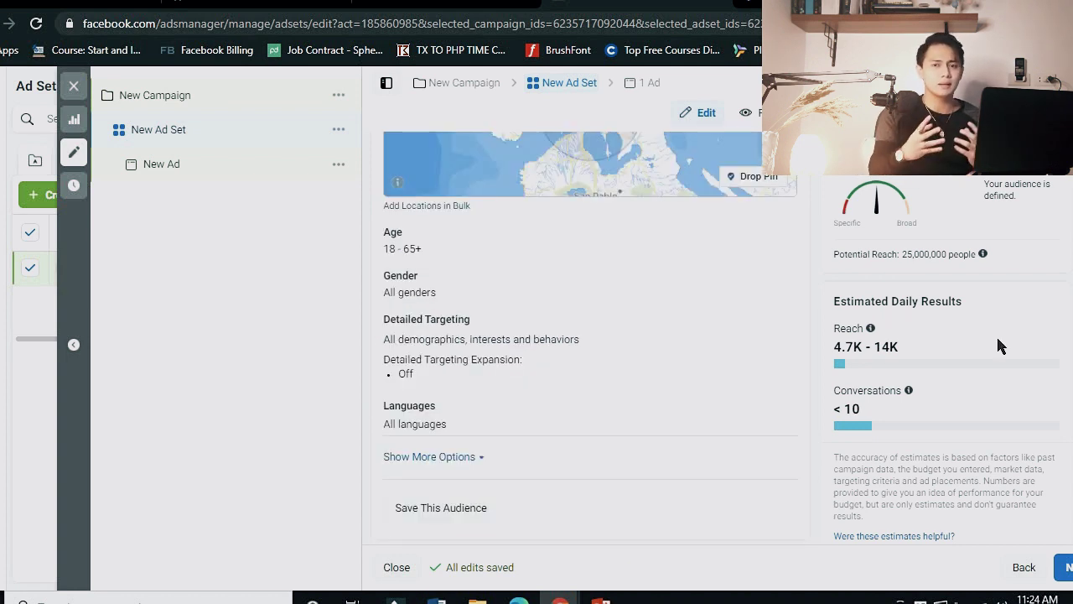
left_click(779, 321)
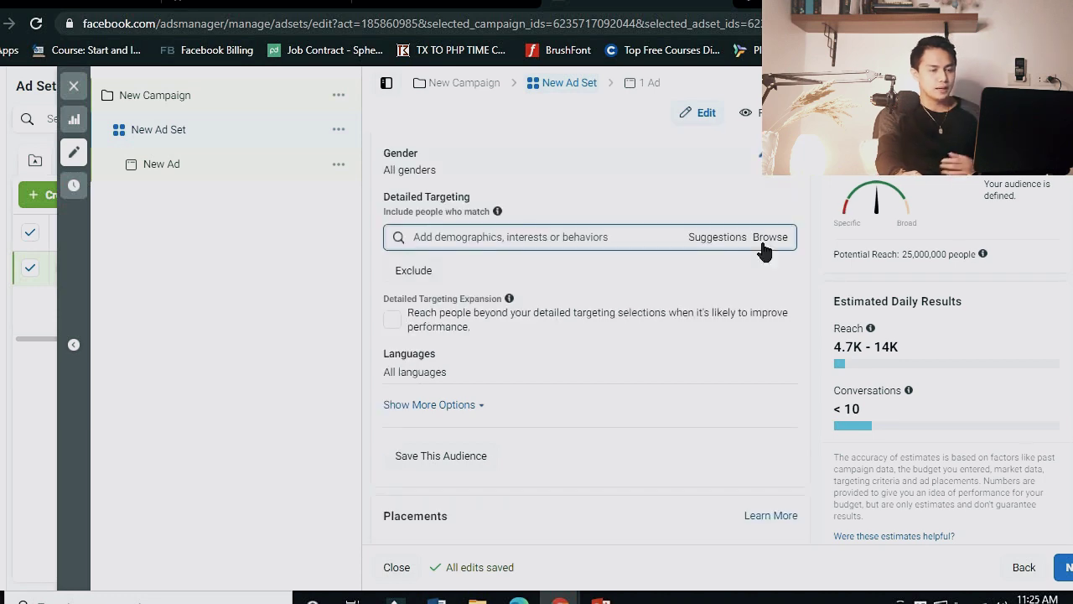
Switch to the SMM Presentation in PowerPoint to review the "Why Ads Manager instead of Boost Post?" slide and the device ad placements slide.
mouse_move(600, 597)
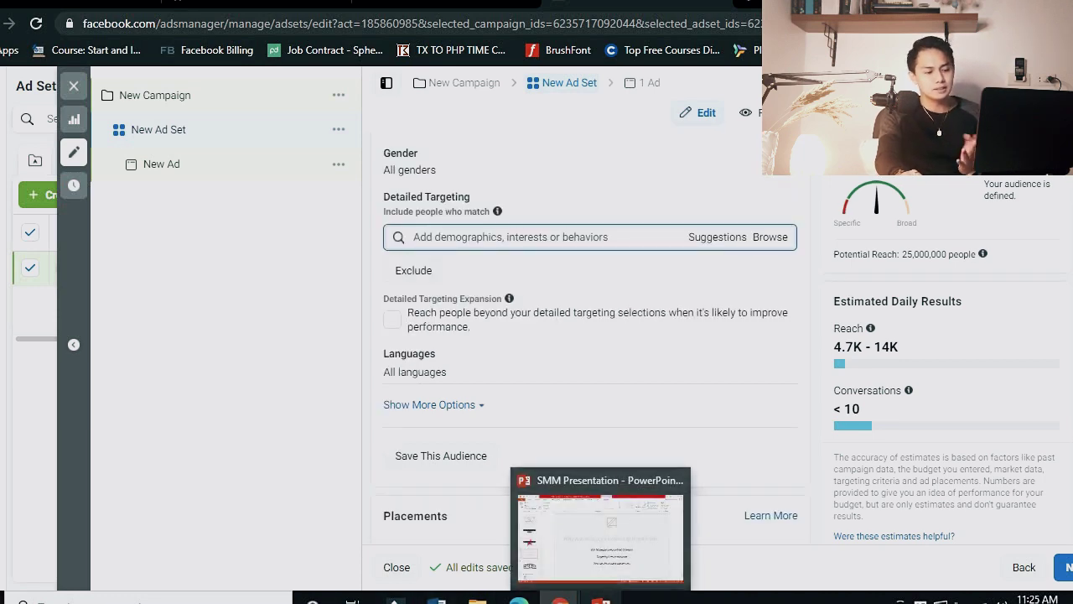
left_click(601, 536)
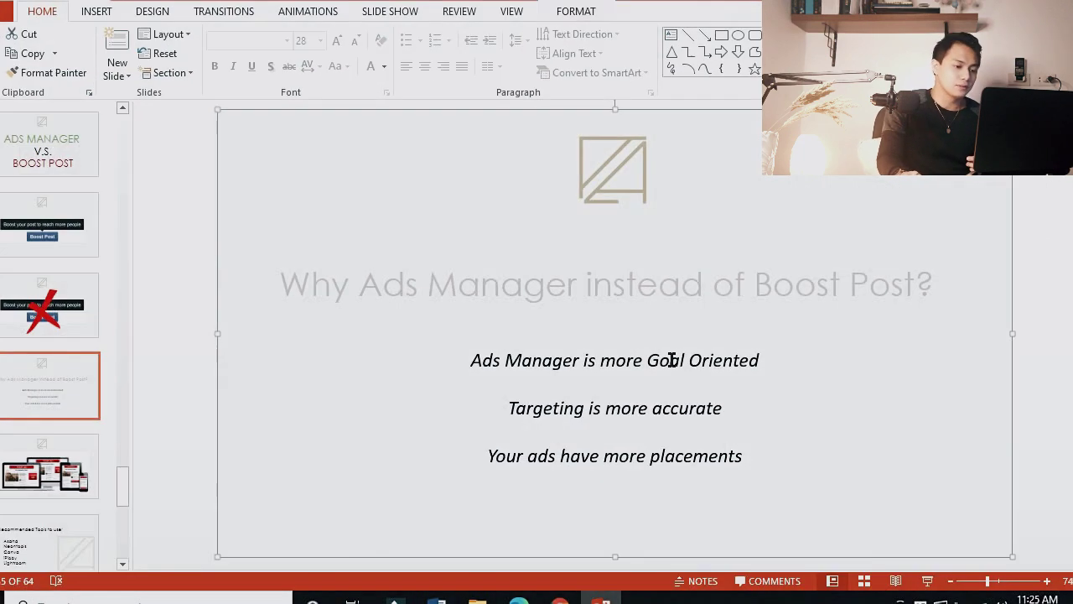
left_click(560, 529)
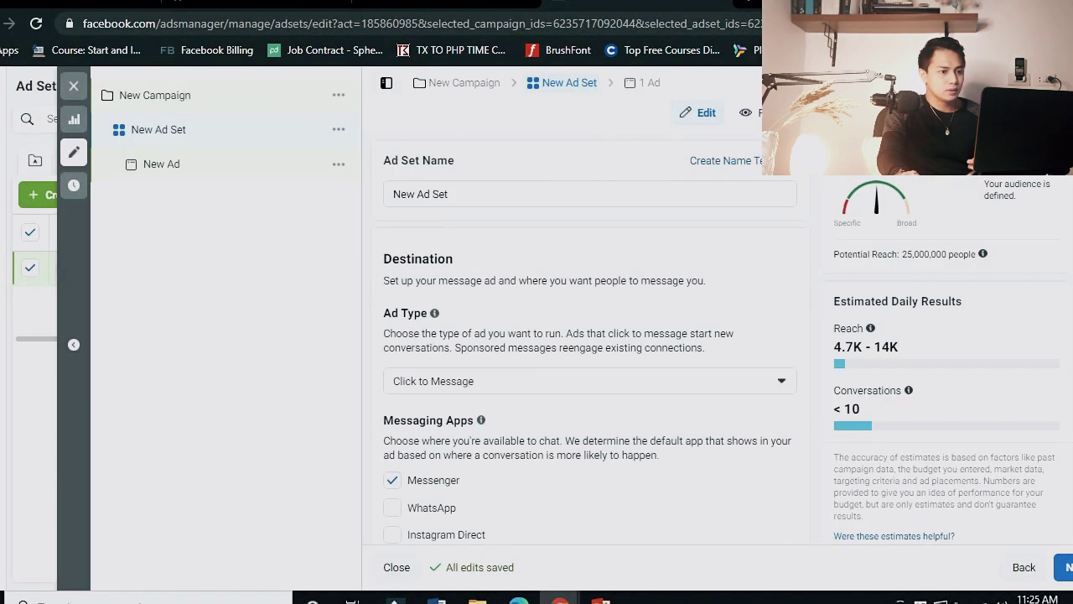
scroll(586, 377, "down", 5)
key("alt+Tab")
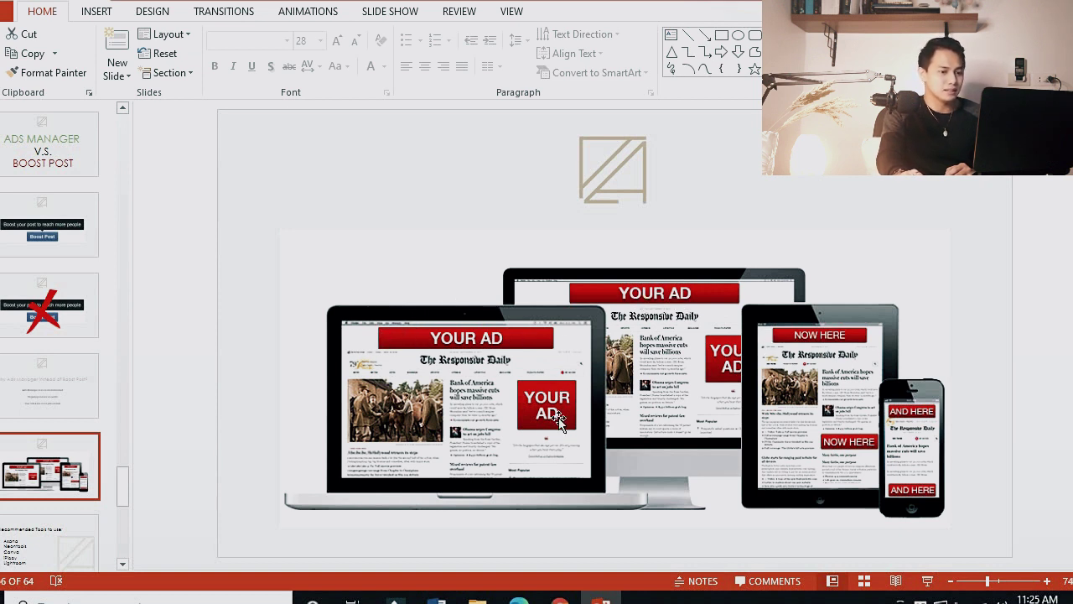
Switch back to the browser's Boost Post form and close its Detailed Targeting audience dialog without saving.
mouse_move(560, 597)
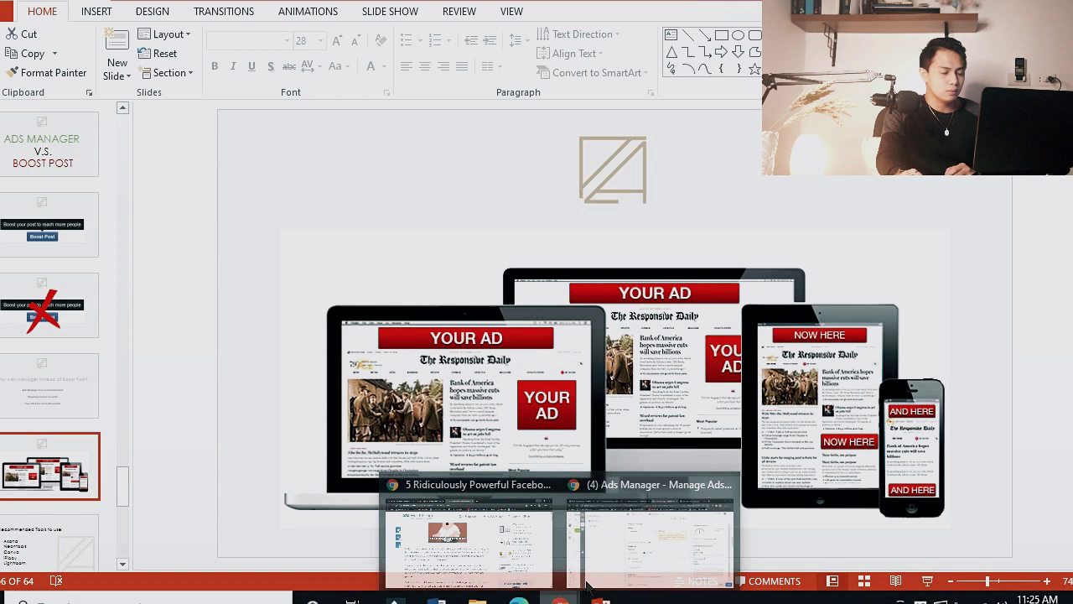
left_click(628, 549)
scroll(586, 335, "down", 2)
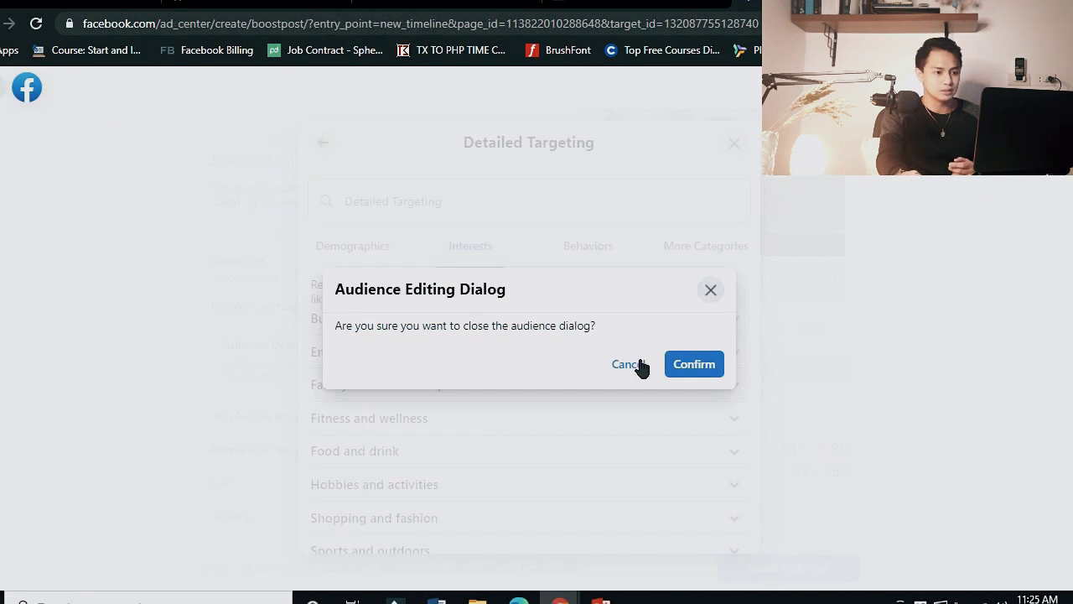
left_click(627, 364)
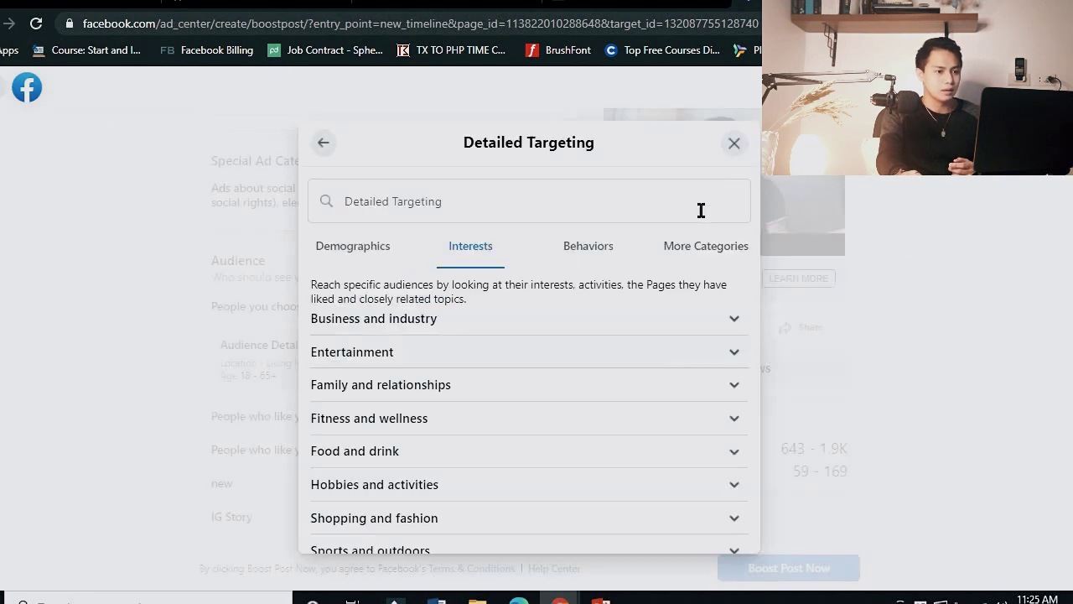
left_click(734, 144)
left_click(693, 364)
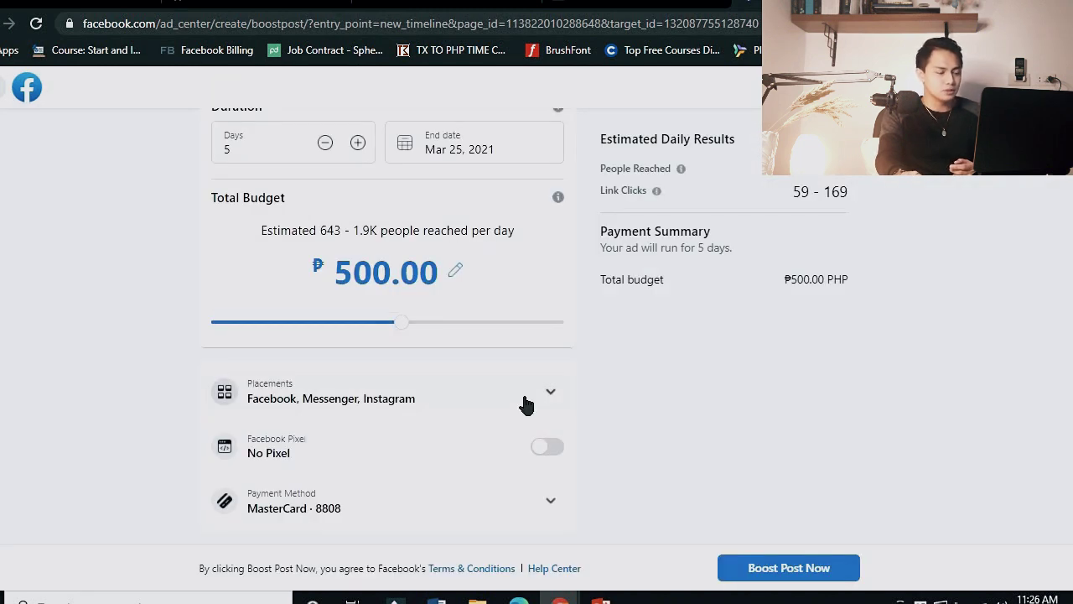
Expand the Boost Post placements to examine the Facebook, Instagram and Messenger choices.
left_click(525, 404)
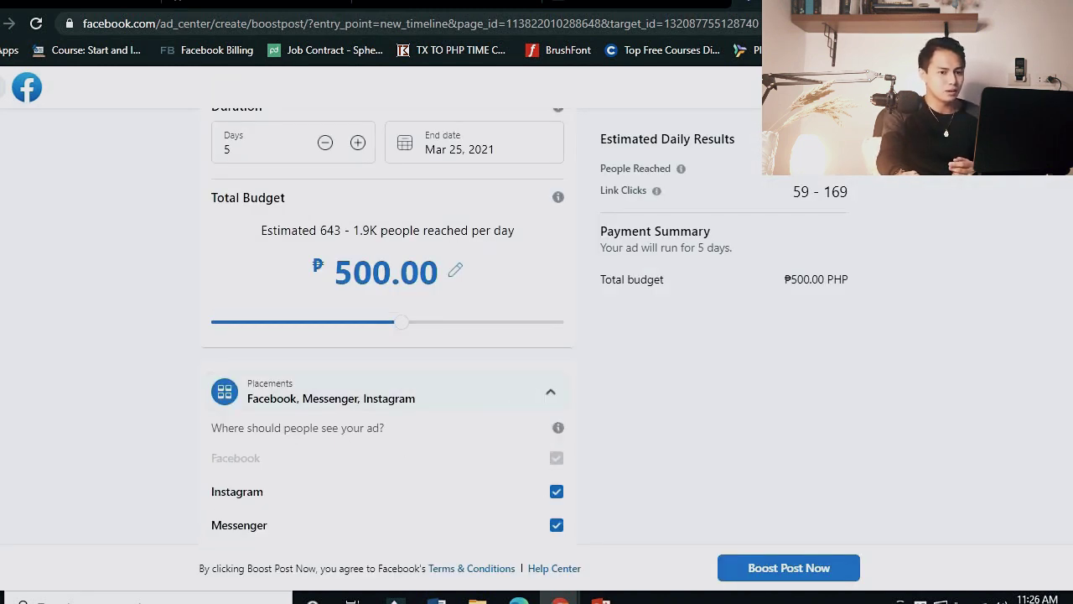
scroll(467, 371, "down", 2)
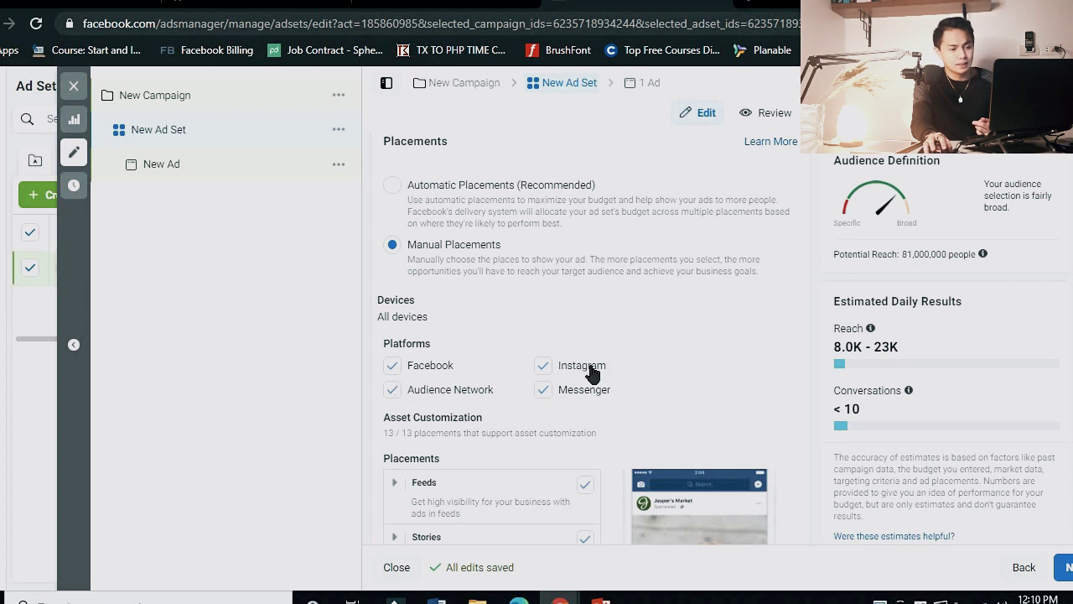
Exclude the Feeds placement from the Ads Manager ad set's manual placements, and include it again.
scroll(586, 394, "down", 3)
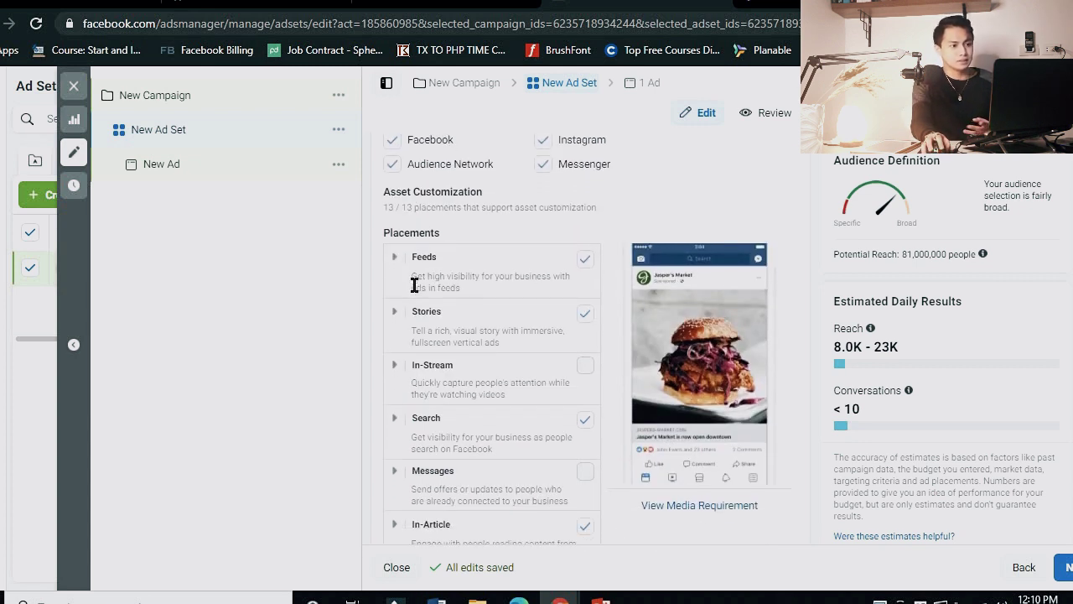
left_click(585, 265)
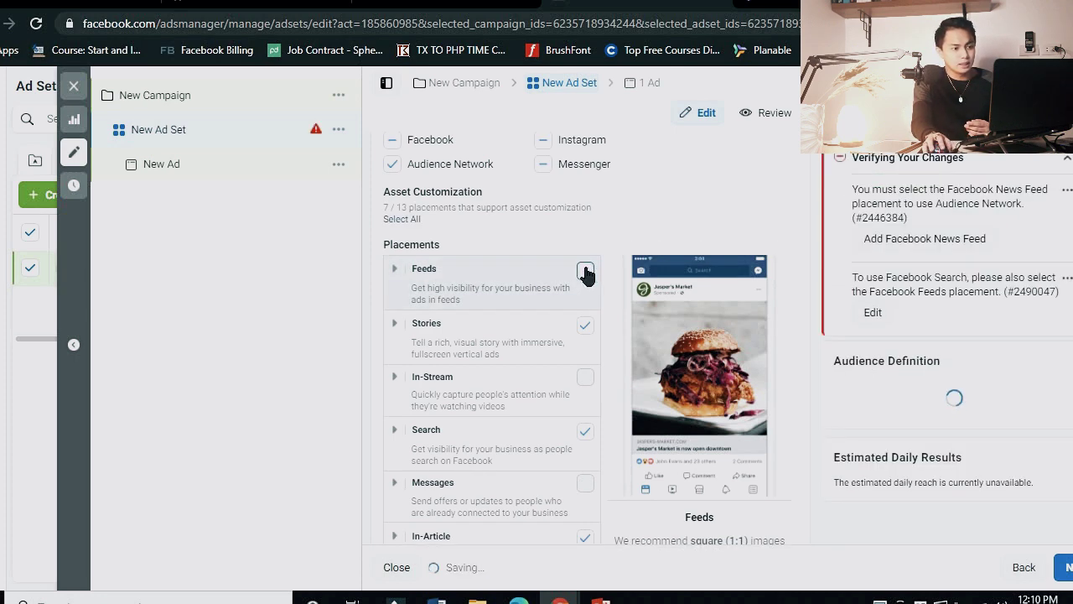
left_click(585, 270)
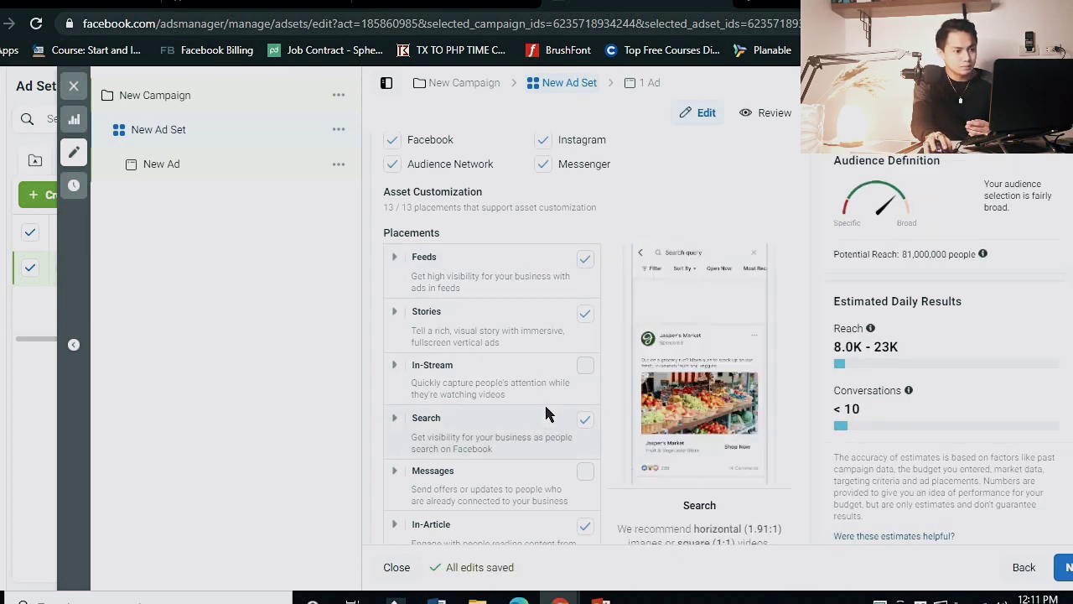
Review the ad set's manual placements through Apps and Sites, and switch to the PowerPoint slide on device ad placements.
scroll(582, 307, "down", 3)
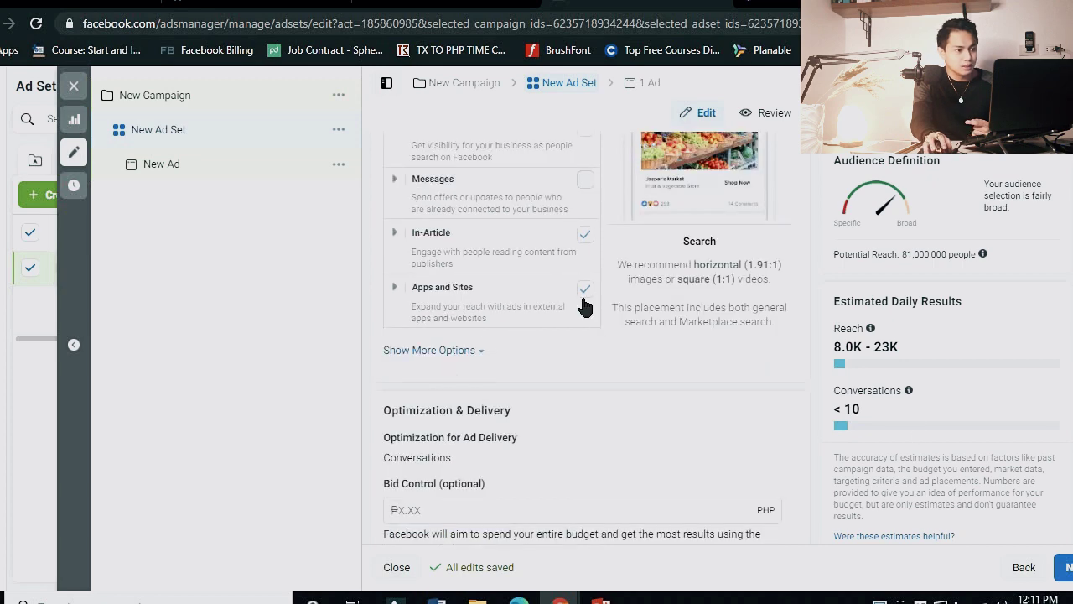
scroll(582, 307, "up", 4)
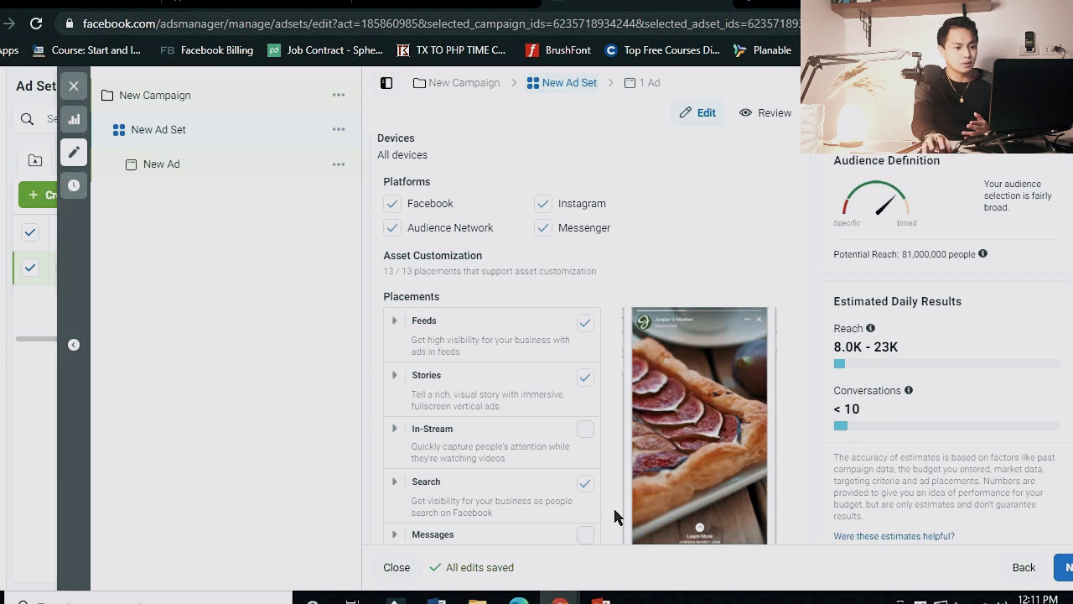
left_click(600, 596)
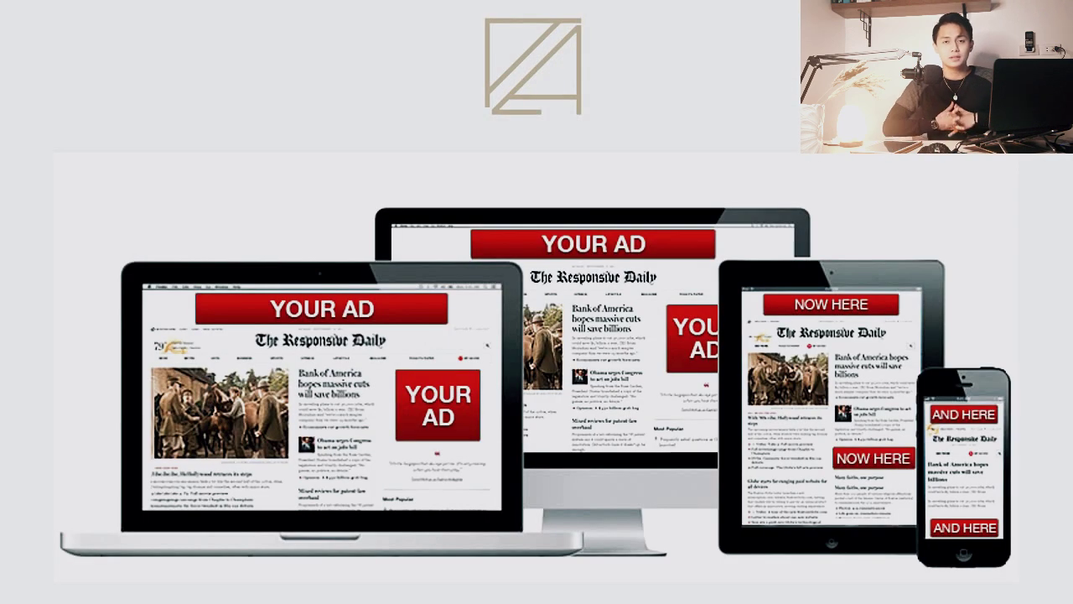